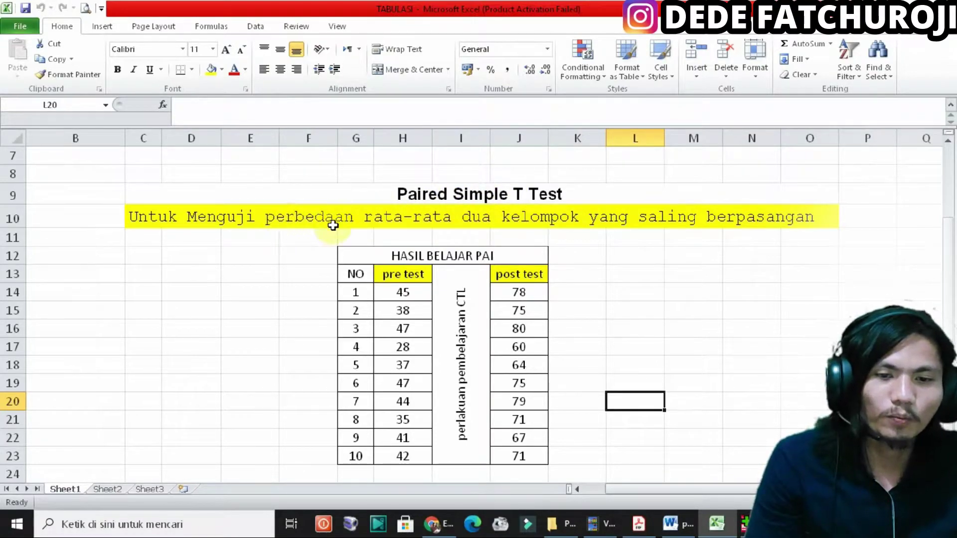
# - Review the paired t-test purpose statement and the table of pre-test and post-test scores
pyautogui.click(402, 225)
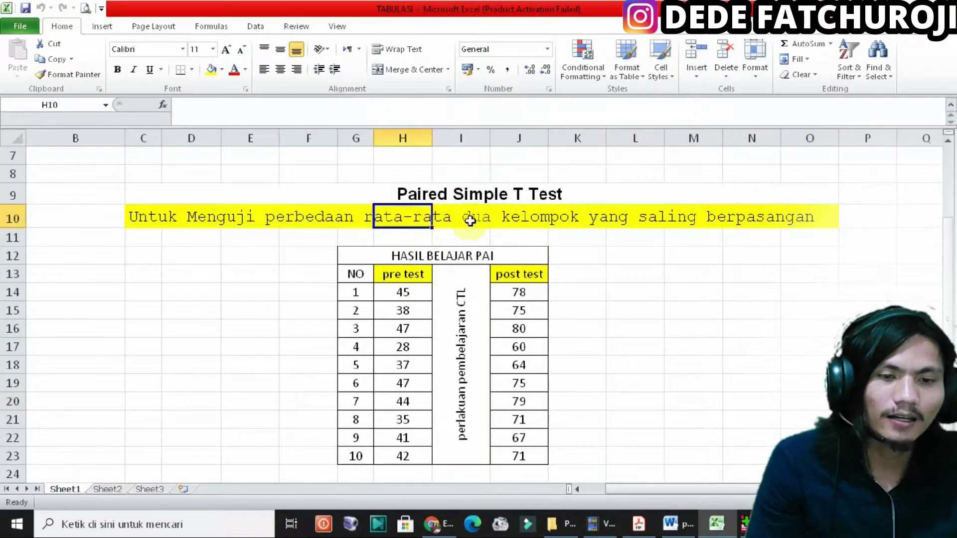
pyautogui.click(541, 219)
pyautogui.click(202, 218)
pyautogui.click(158, 218)
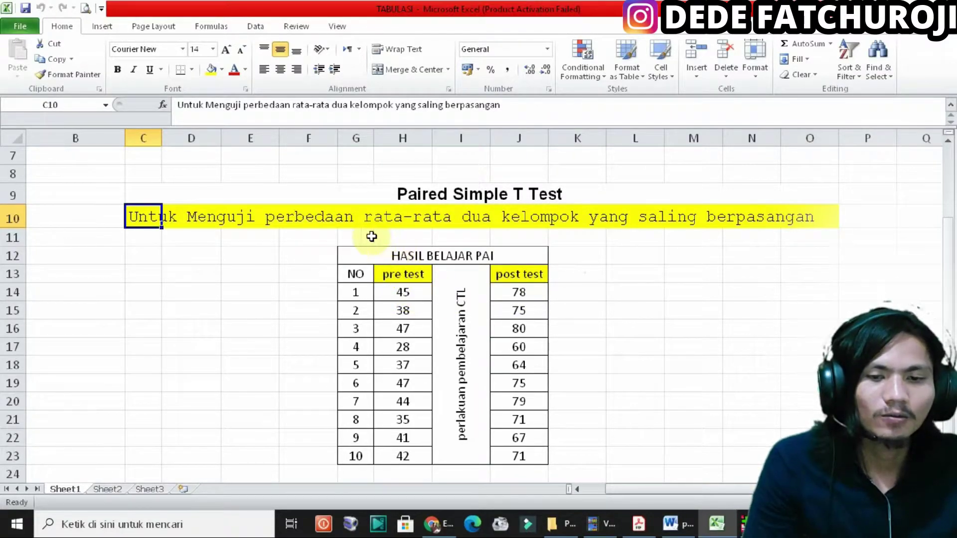
pyautogui.click(319, 223)
pyautogui.click(371, 223)
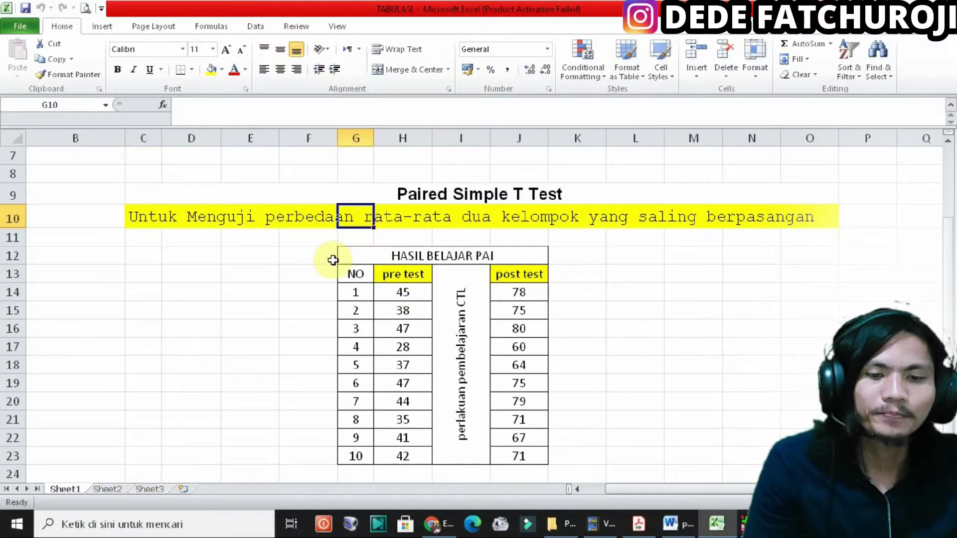
pyautogui.click(403, 329)
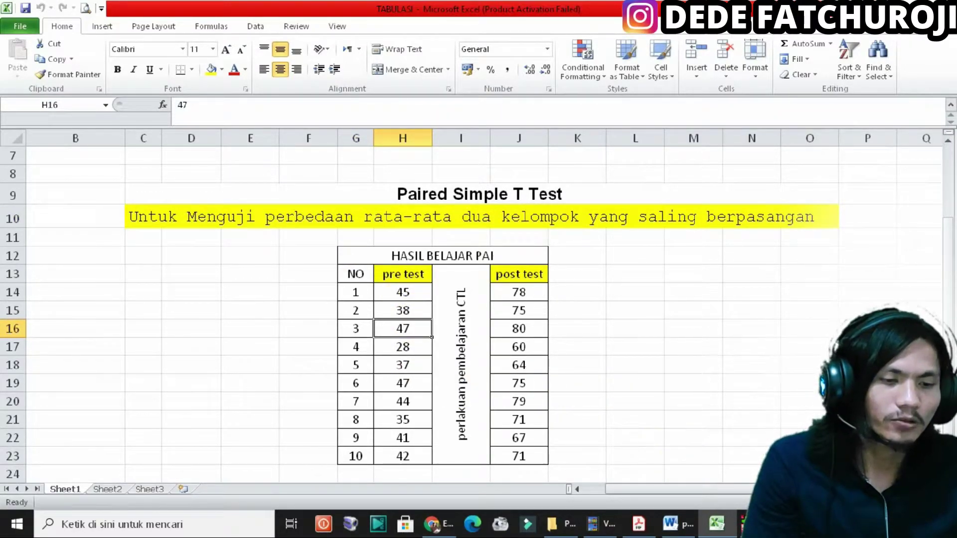
# - Switch to the SPSS Data Editor and define two variables named PRETEST and POSTEST
pyautogui.hotkey('alt', 'Tab')
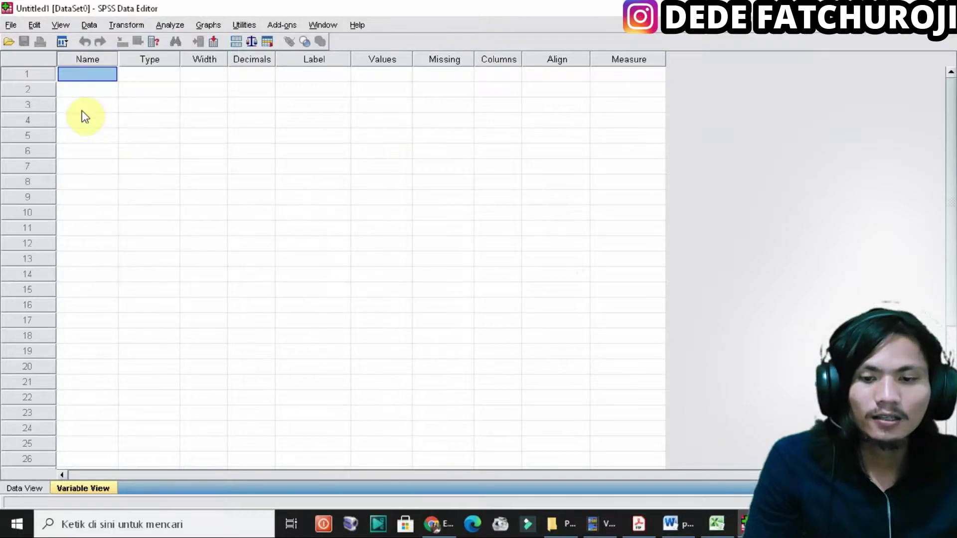
pyautogui.click(28, 487)
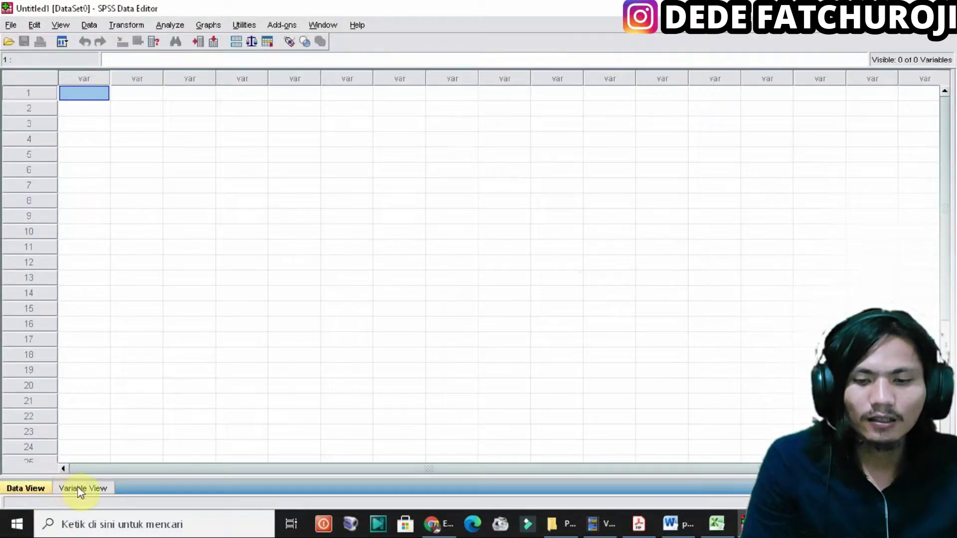
pyautogui.click(81, 488)
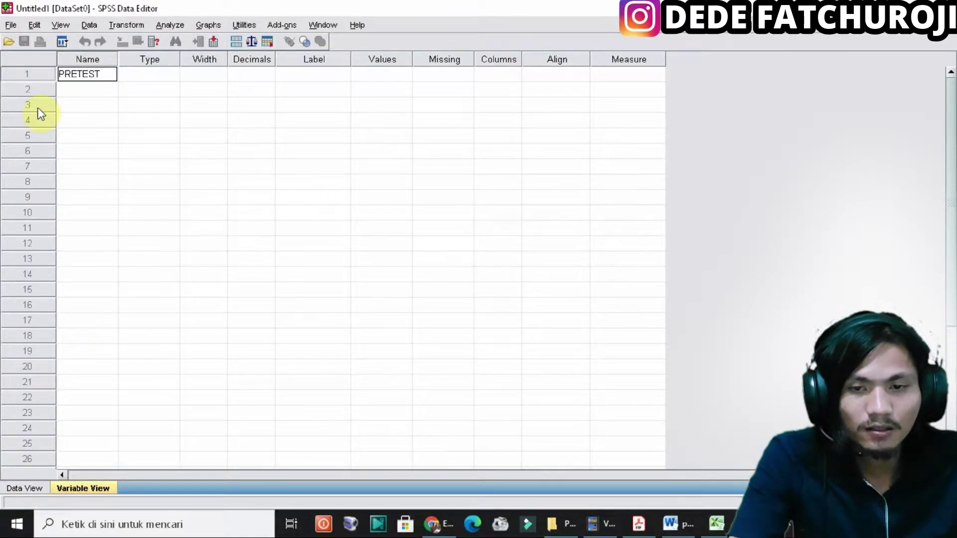
pyautogui.click(79, 90)
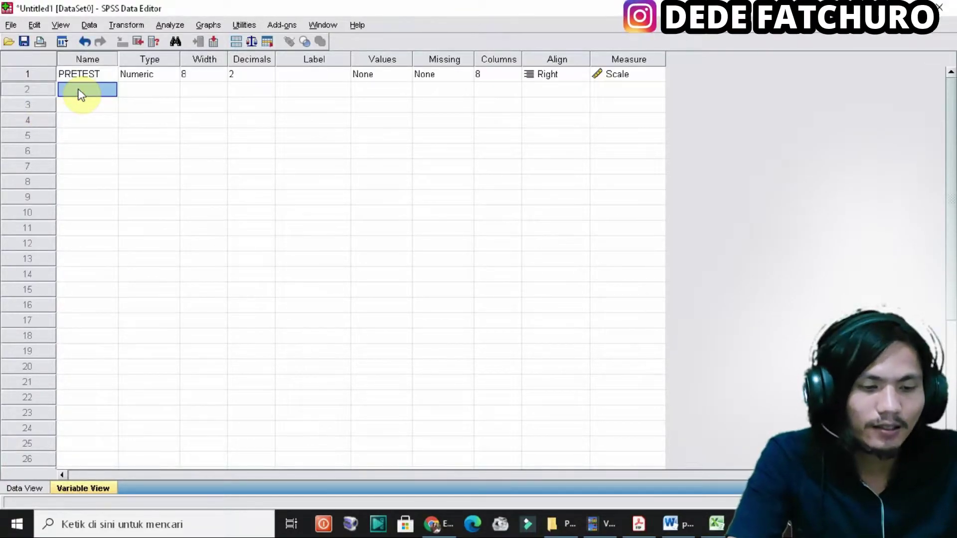
pyautogui.write('P')
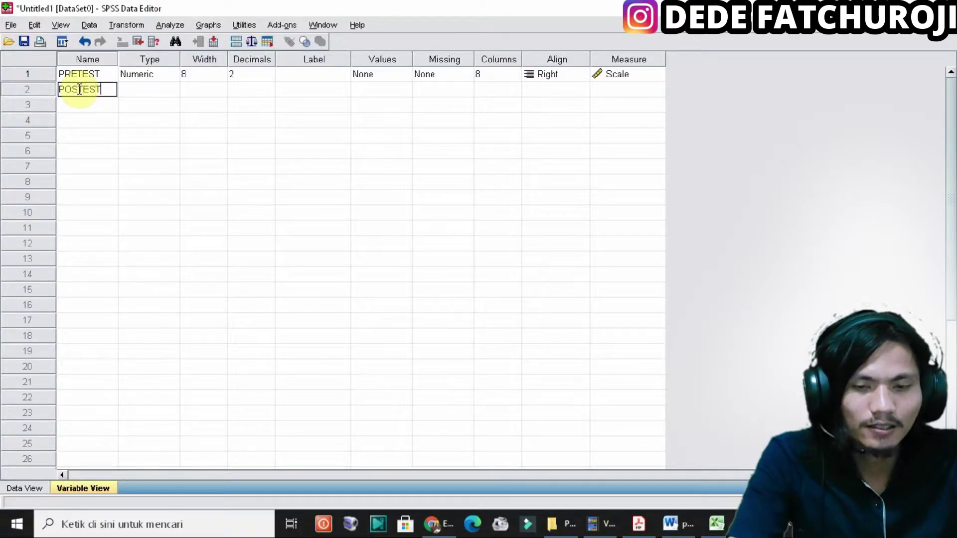
pyautogui.write('OSTEST')
pyautogui.click(183, 97)
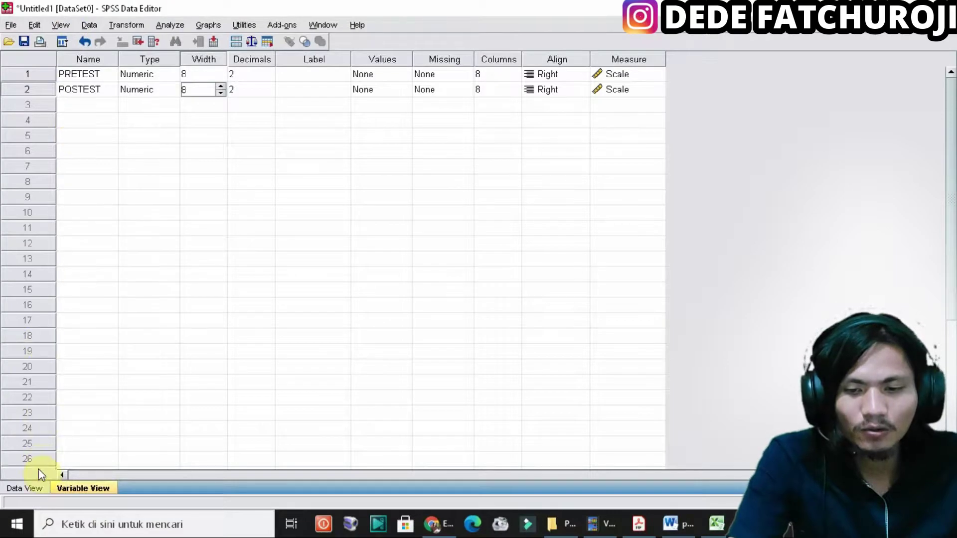
# - Copy the ten pre-test scores from the Excel sheet into the PRETEST column of the SPSS data, starting at row 1
pyautogui.click(32, 488)
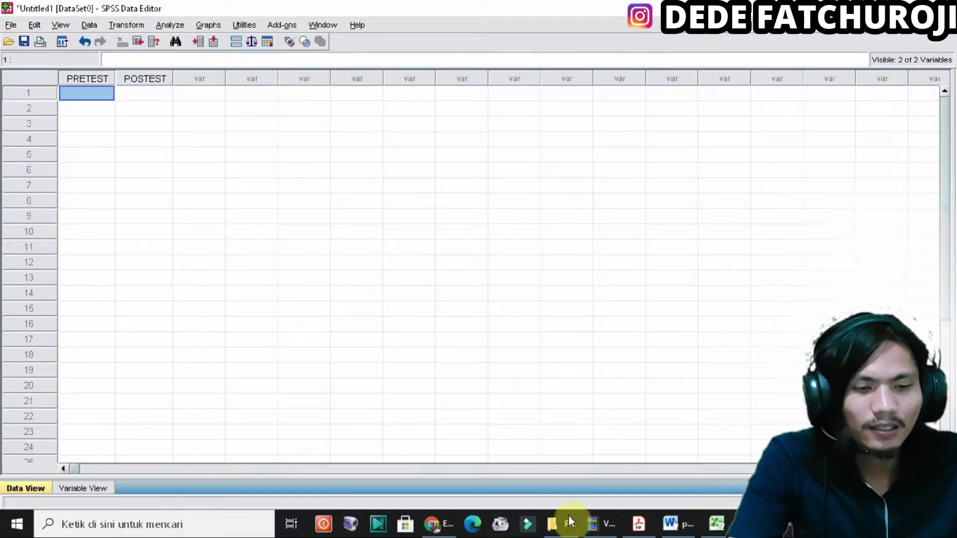
pyautogui.click(716, 524)
pyautogui.click(386, 306)
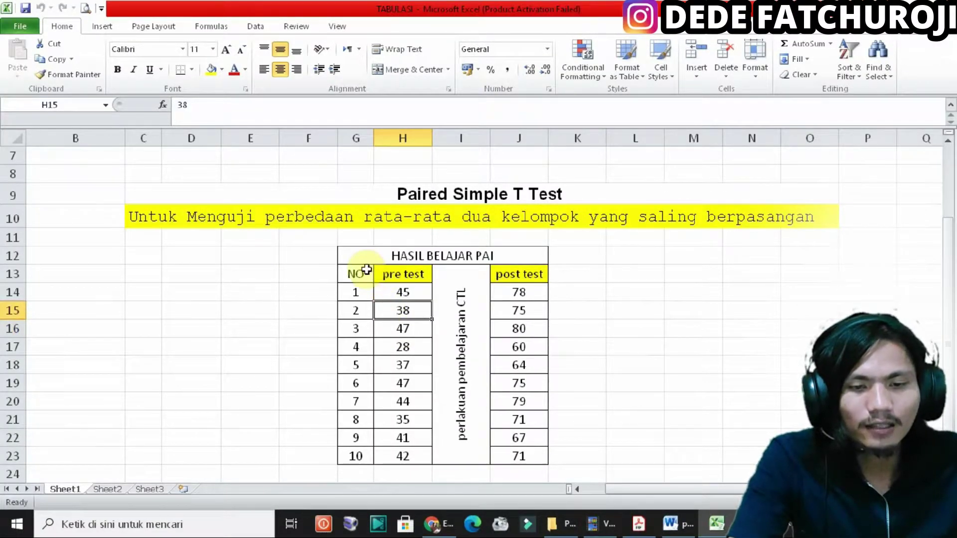
pyautogui.click(363, 456)
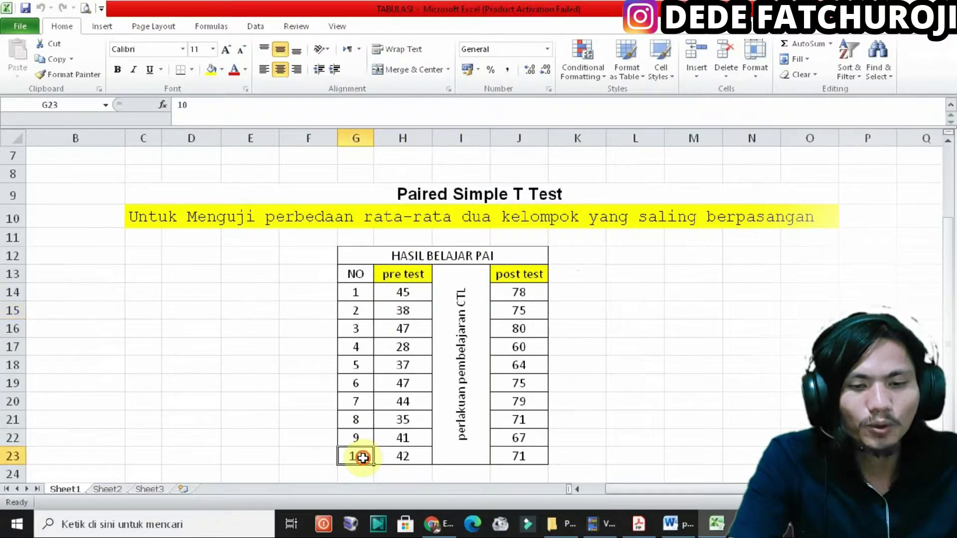
pyautogui.moveTo(387, 291); pyautogui.dragTo(396, 456)
pyautogui.hotkey('ctrl', 'c')
pyautogui.click(386, 287)
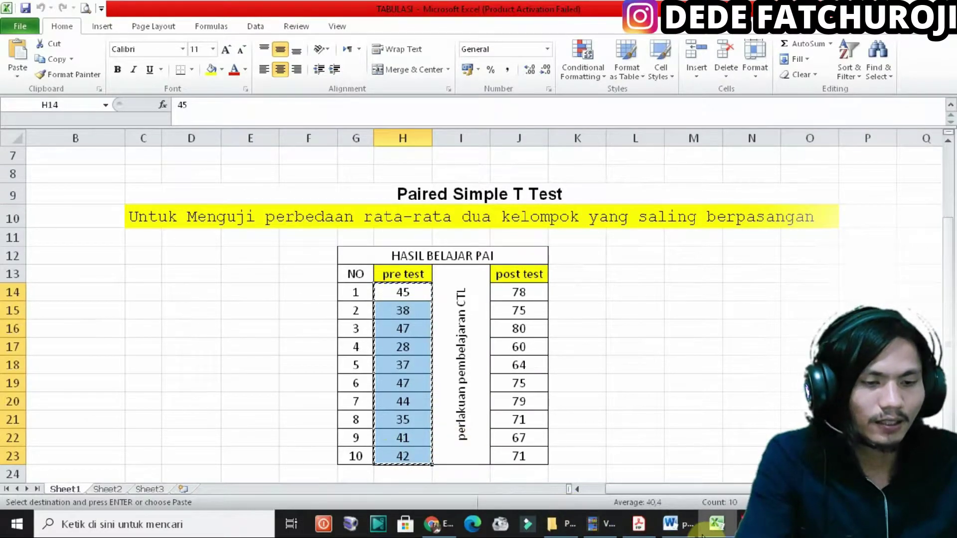
pyautogui.click(743, 524)
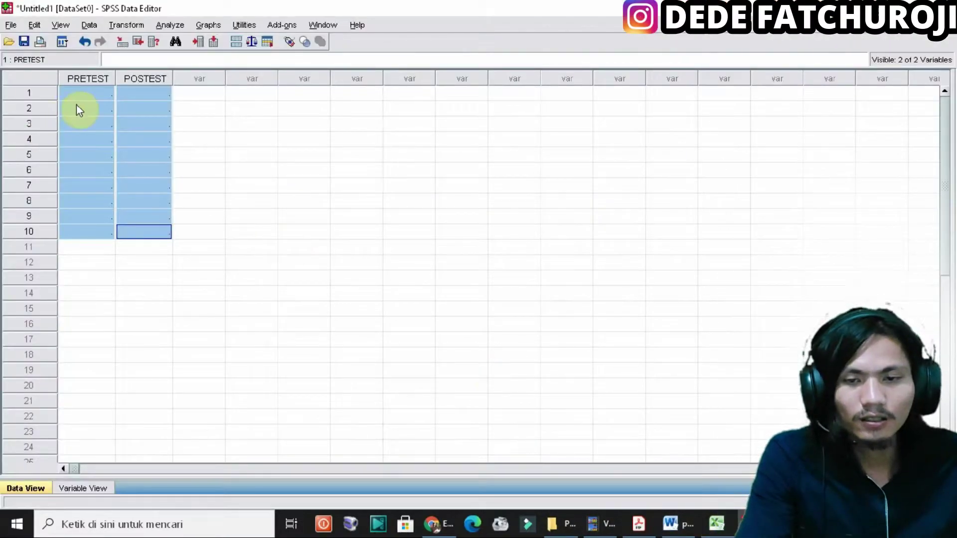
pyautogui.click(79, 90)
pyautogui.hotkey('ctrl', 'v')
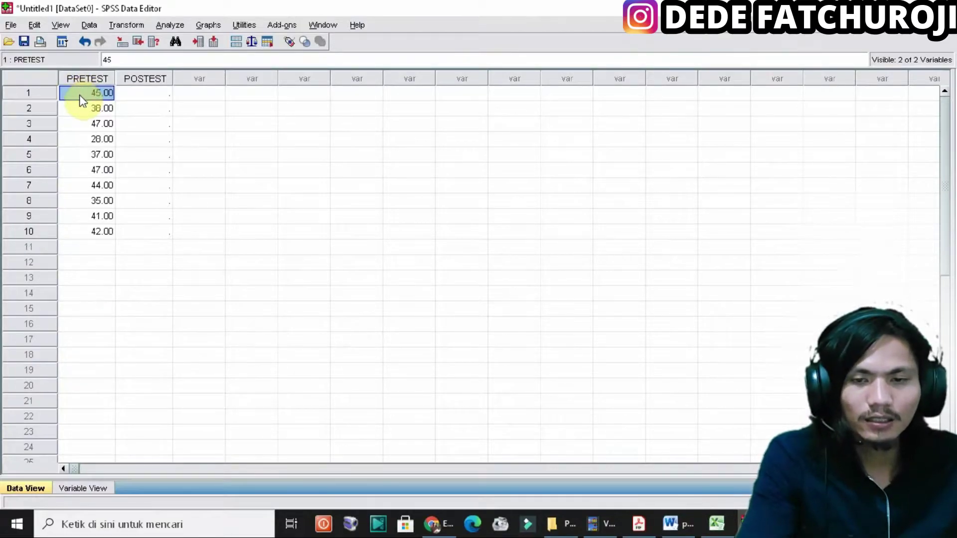
# - Copy the ten post-test scores from the Excel sheet into the POSTEST column of the SPSS data, starting at row 1
pyautogui.click(726, 531)
pyautogui.moveTo(522, 292); pyautogui.dragTo(537, 454)
pyautogui.rightClick(501, 366)
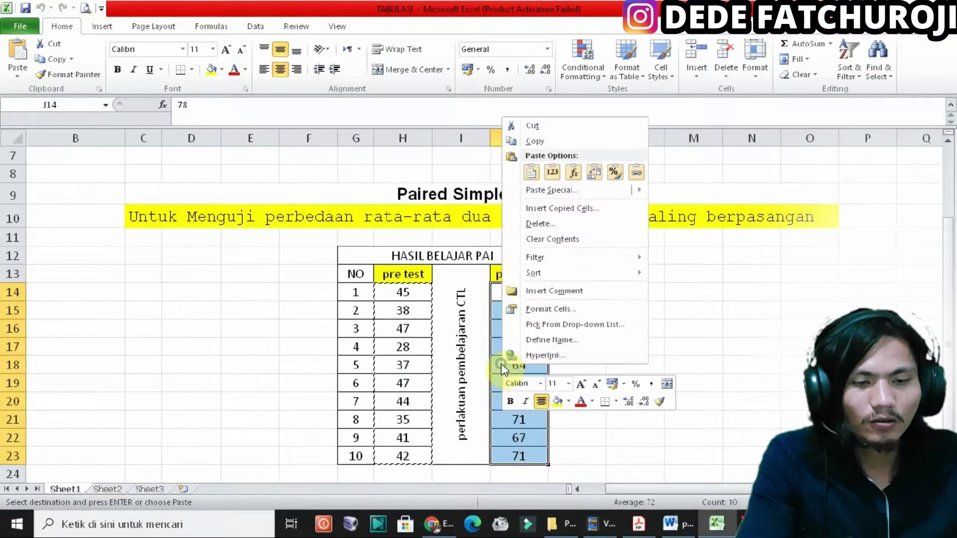
pyautogui.click(527, 141)
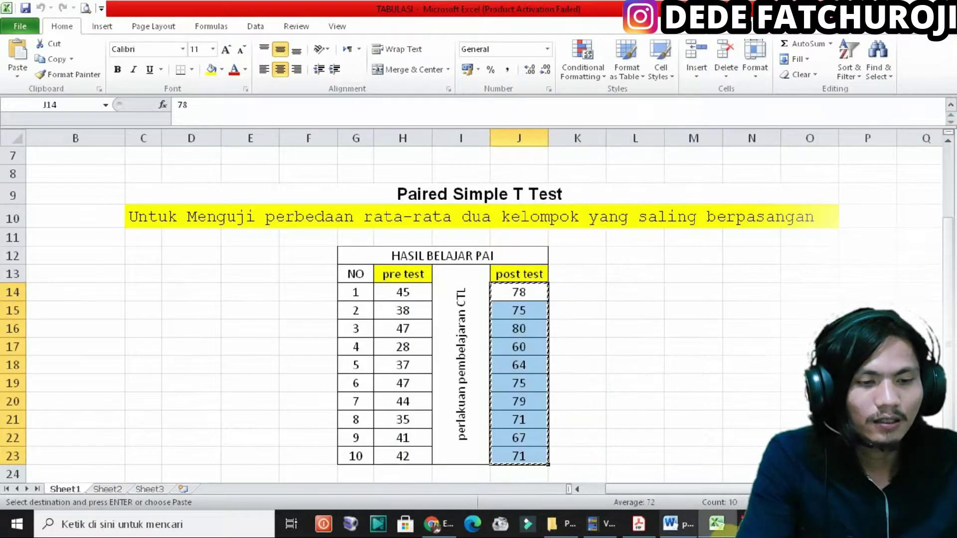
pyautogui.click(598, 524)
pyautogui.click(159, 93)
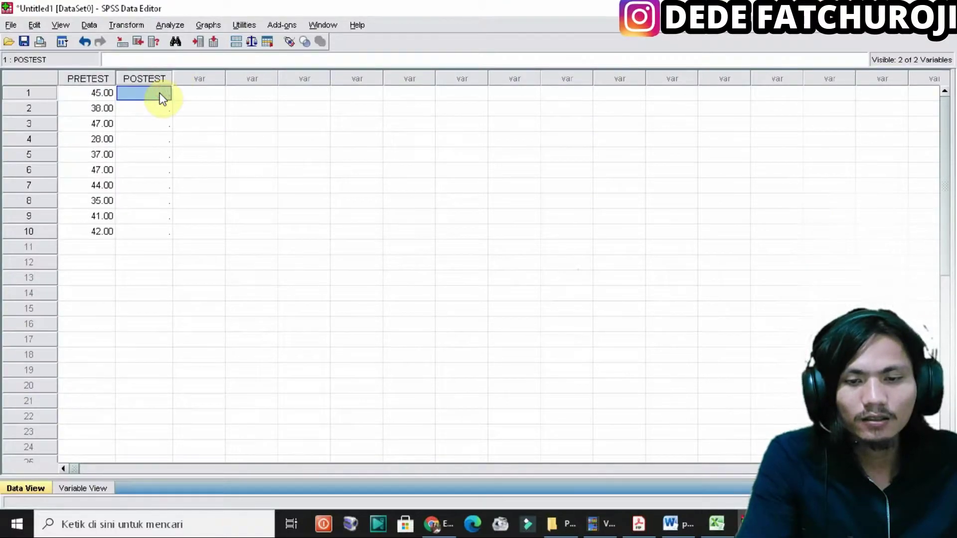
pyautogui.hotkey('ctrl', 'v')
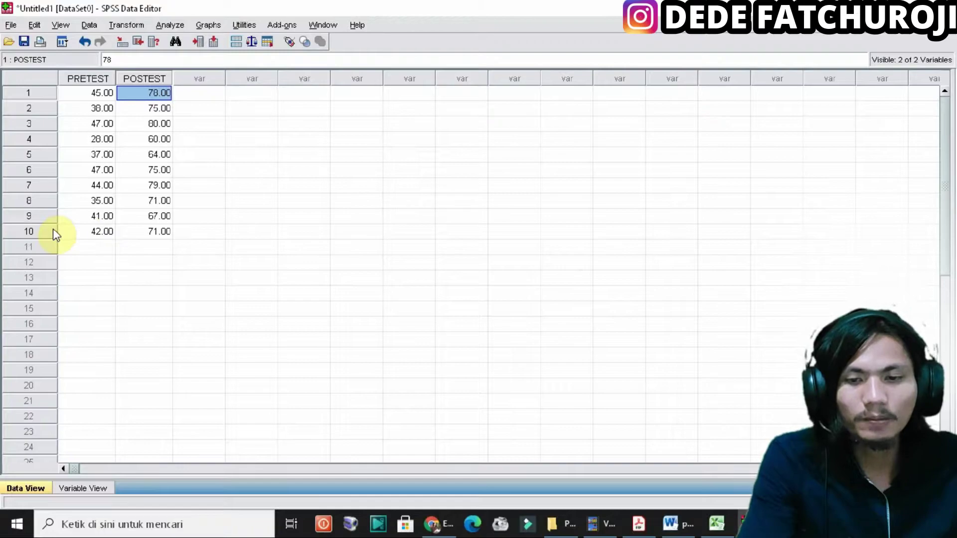
pyautogui.click(96, 246)
pyautogui.click(166, 233)
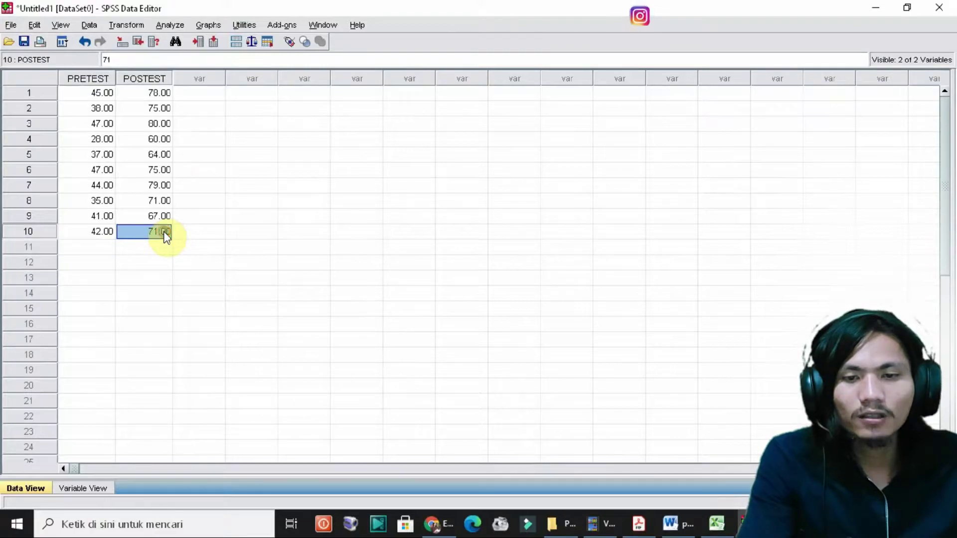
# - Run a Paired-Samples T Test with PRETEST as Variable1 and POSTEST as Variable2 of pair 1
pyautogui.click(172, 25)
pyautogui.moveTo(211, 111)
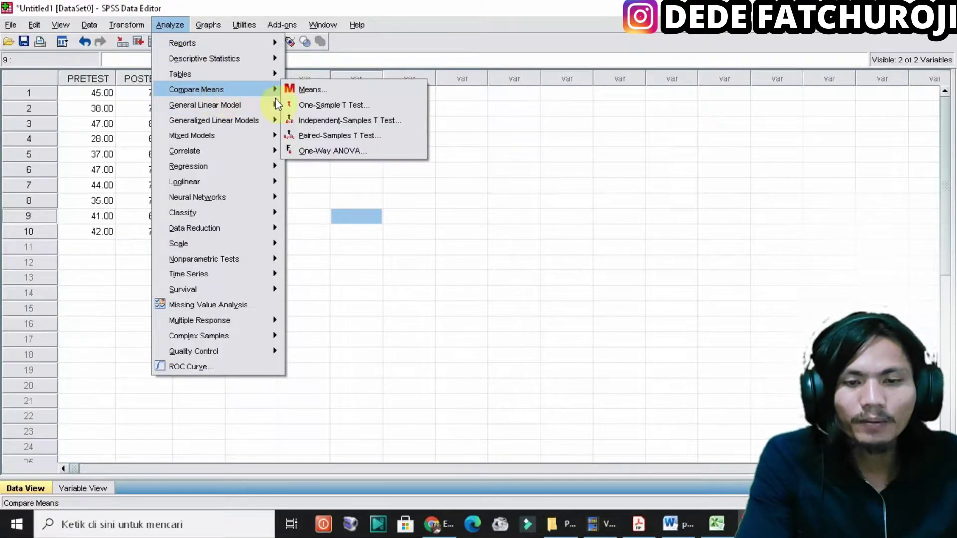
pyautogui.moveTo(267, 90)
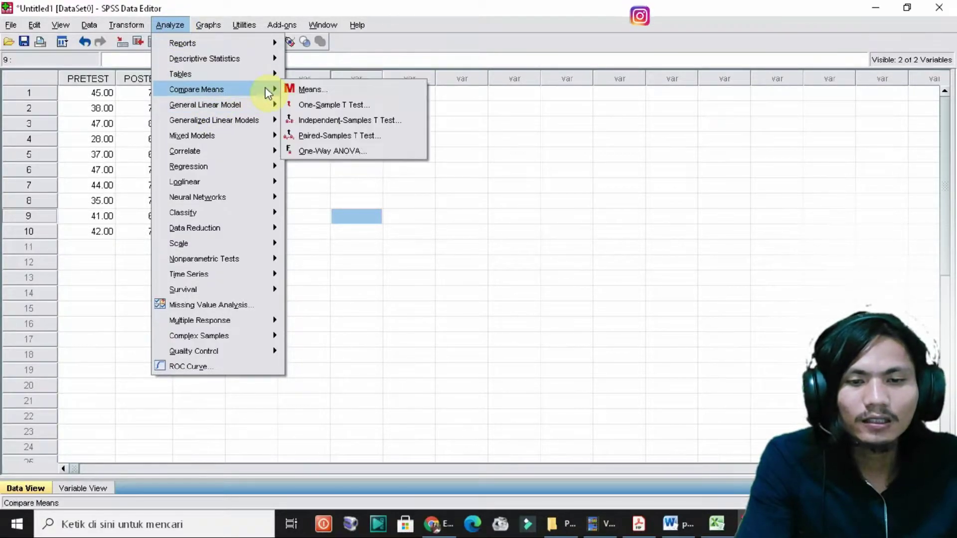
pyautogui.click(323, 135)
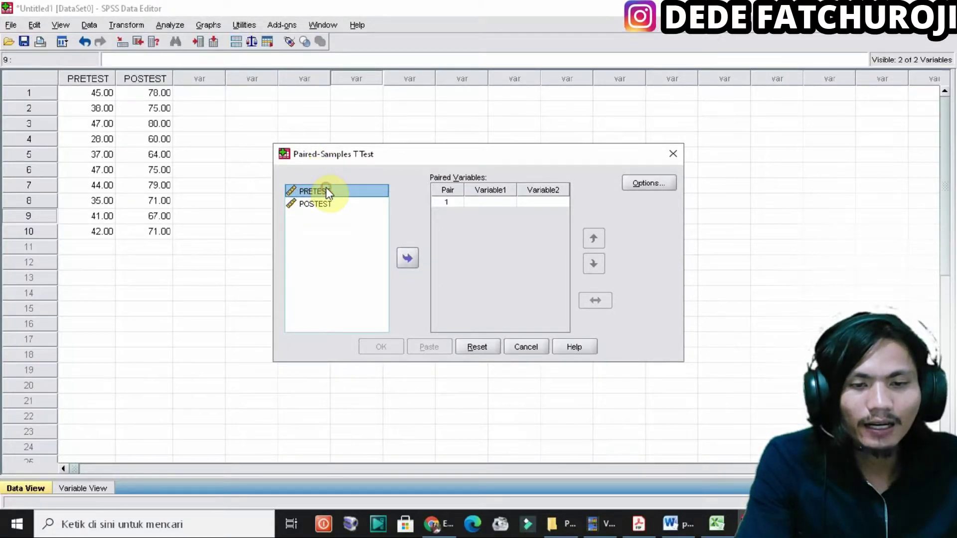
pyautogui.click(406, 259)
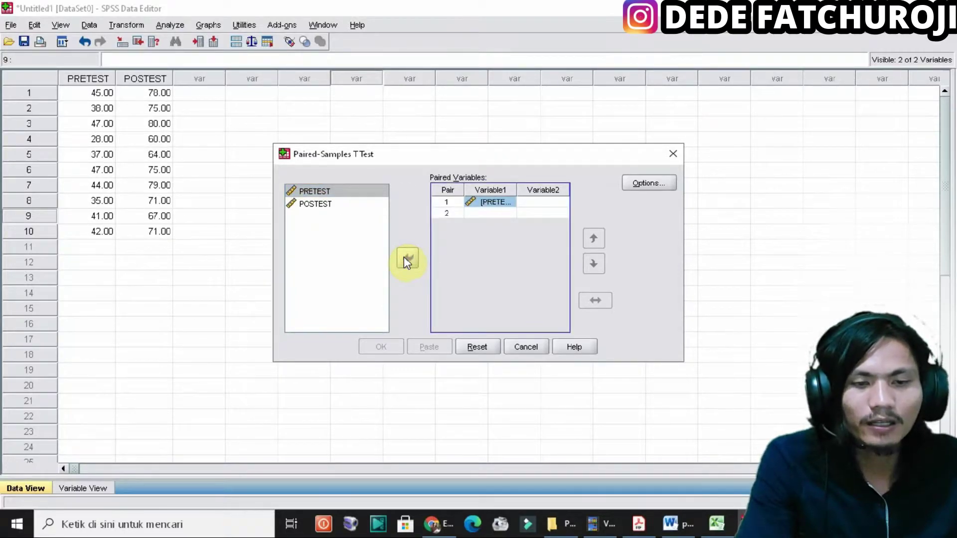
pyautogui.click(305, 204)
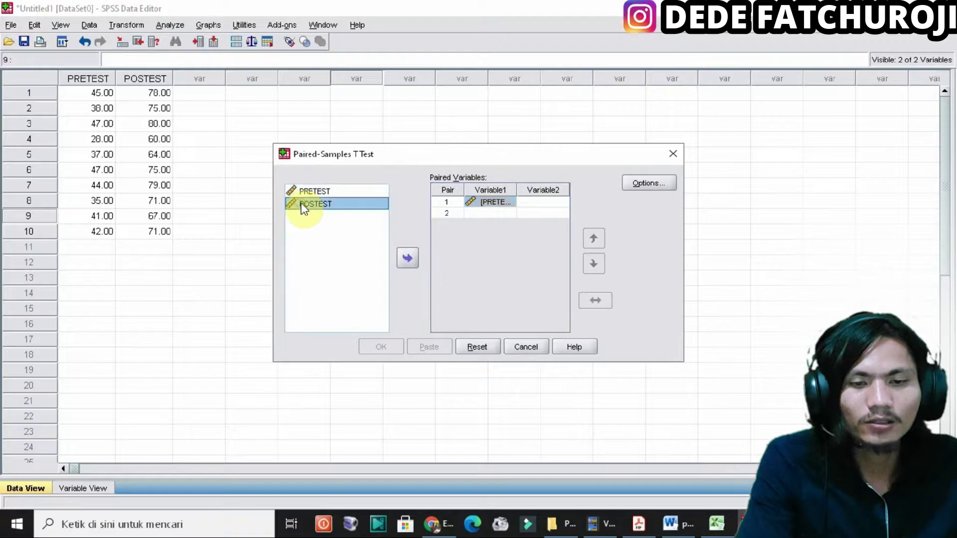
pyautogui.click(414, 257)
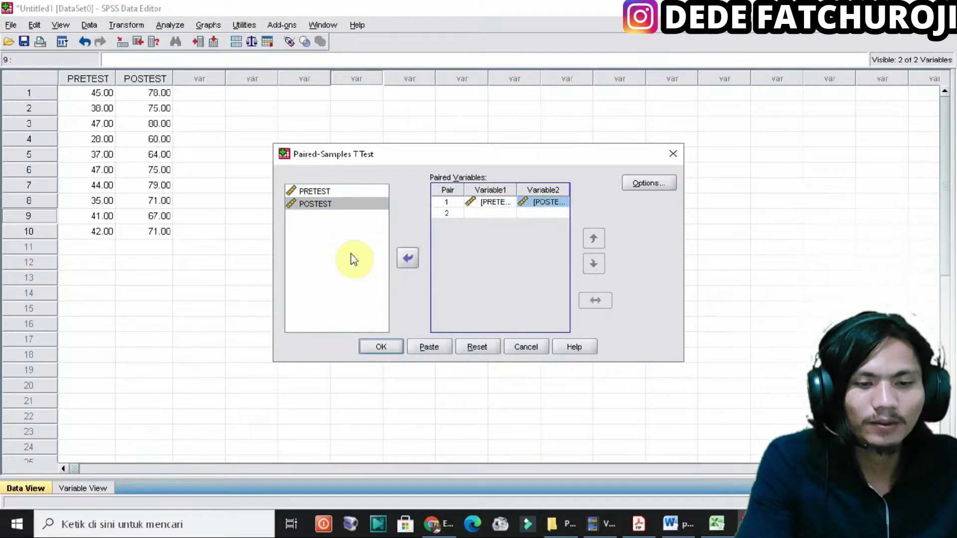
pyautogui.click(379, 344)
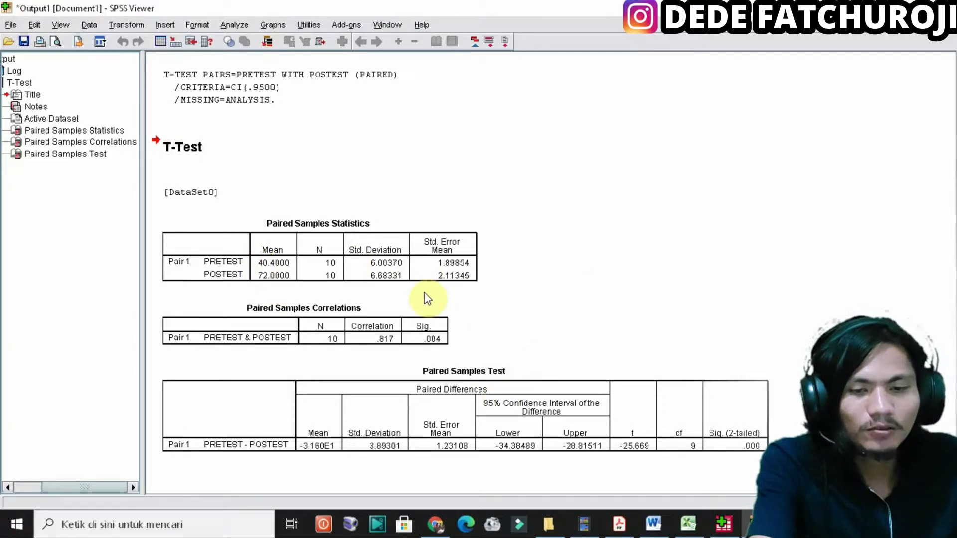
# - Switch to the Word document and examine the Paired Samples Statistics table's mean, N, standard deviation and standard error values
pyautogui.click(654, 527)
pyautogui.moveTo(160, 191); pyautogui.dragTo(320, 188)
pyautogui.click(153, 208)
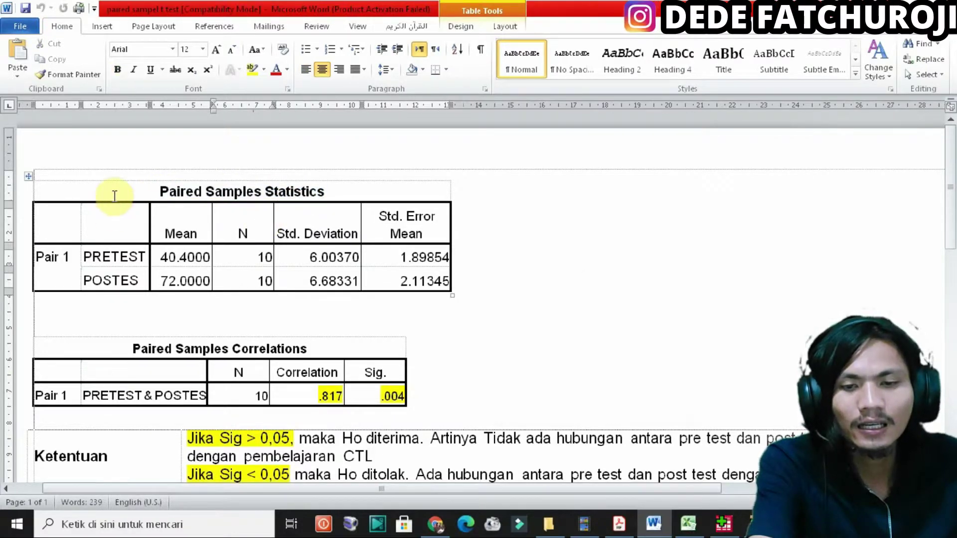
pyautogui.moveTo(133, 188); pyautogui.dragTo(292, 228)
pyautogui.click(224, 250)
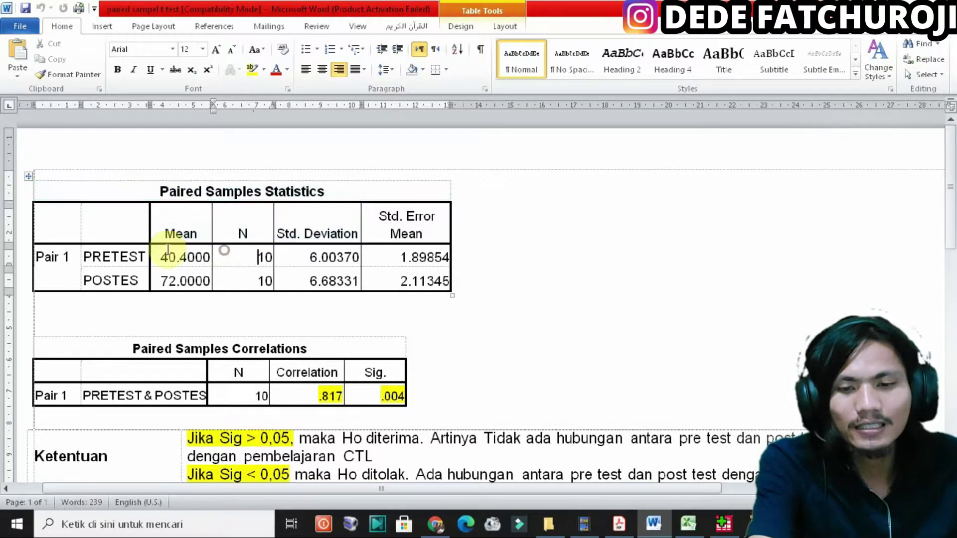
pyautogui.moveTo(81, 256); pyautogui.dragTo(136, 252)
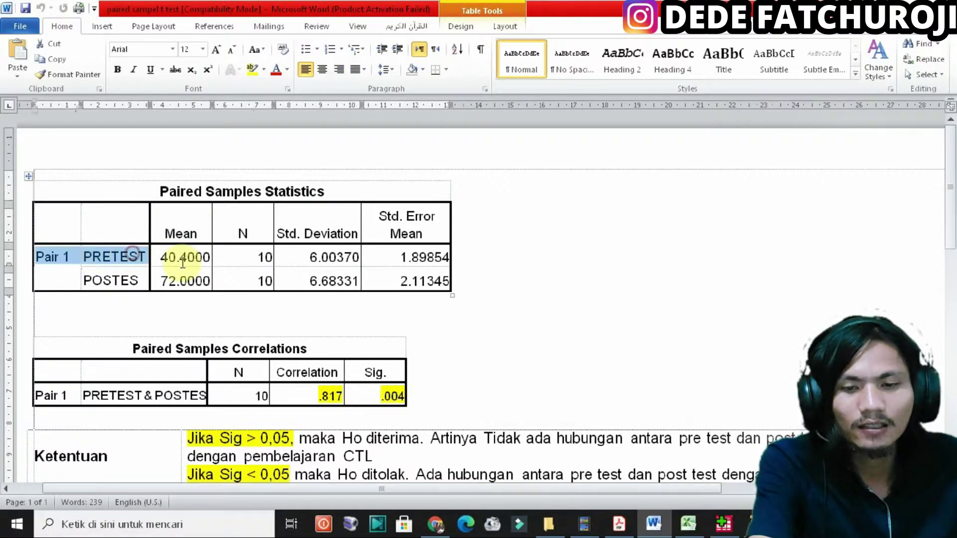
pyautogui.moveTo(164, 256); pyautogui.dragTo(213, 257)
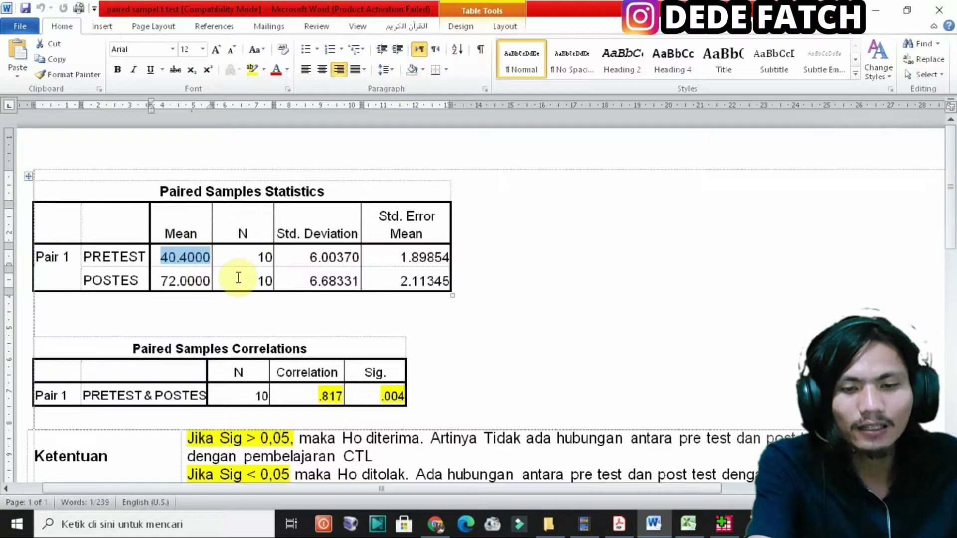
pyautogui.click(249, 258)
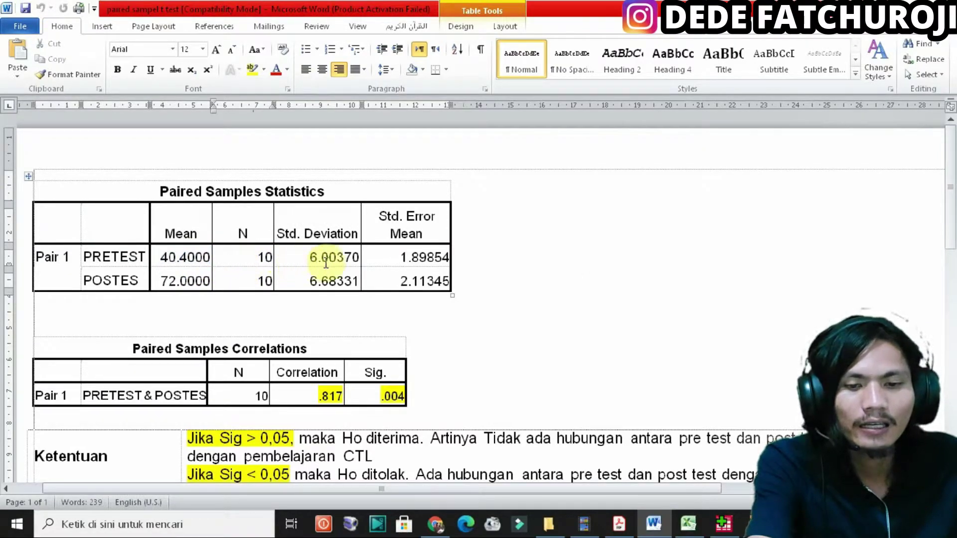
pyautogui.moveTo(310, 257); pyautogui.dragTo(359, 257)
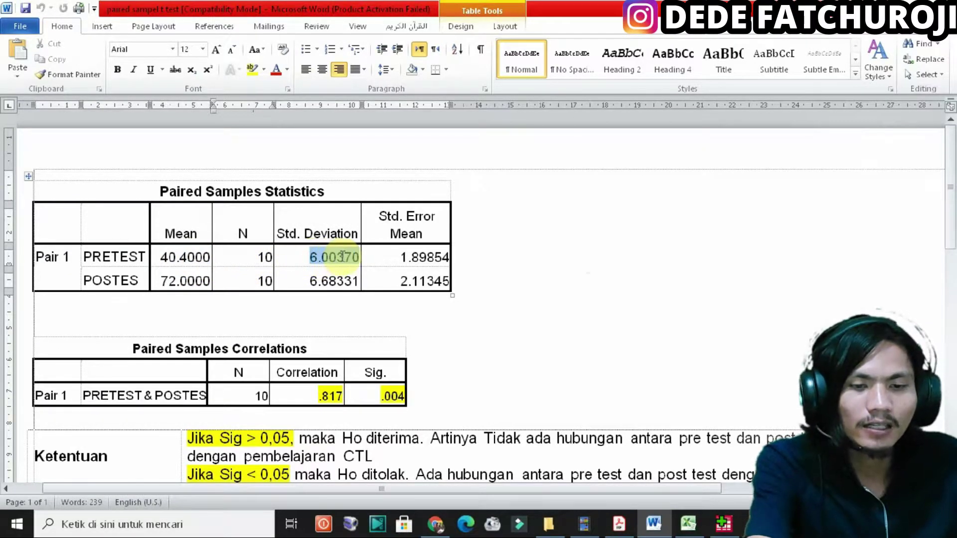
pyautogui.click(379, 281)
pyautogui.scroll(-1, 149, 269)
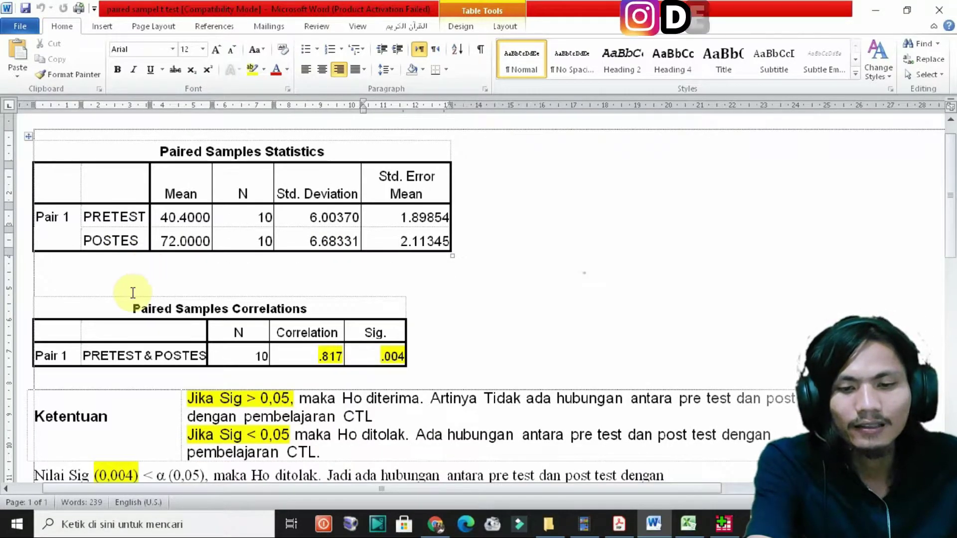
# - Check the Paired Samples Correlations table in the Word document against the SPSS output, and return to the document
pyautogui.scroll(-1, 132, 293)
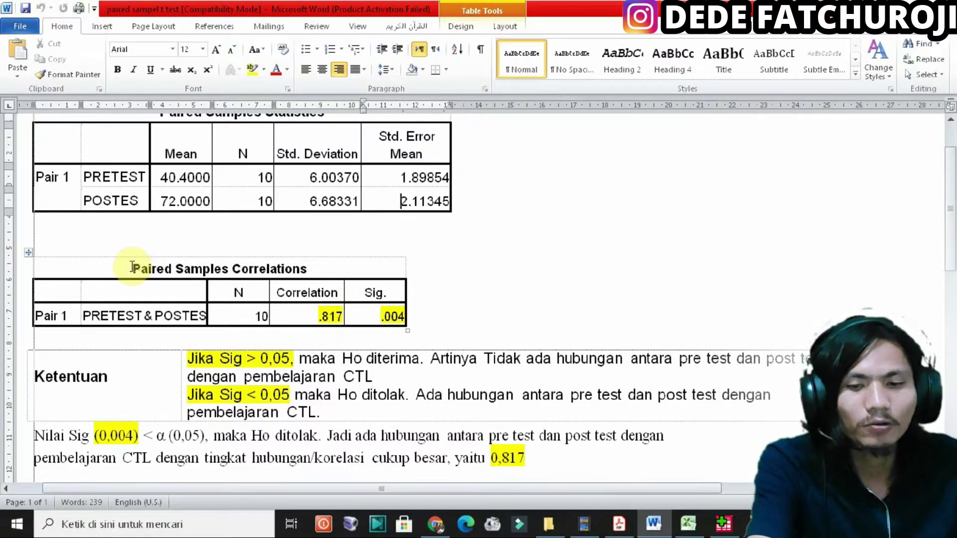
pyautogui.moveTo(141, 266); pyautogui.dragTo(331, 268)
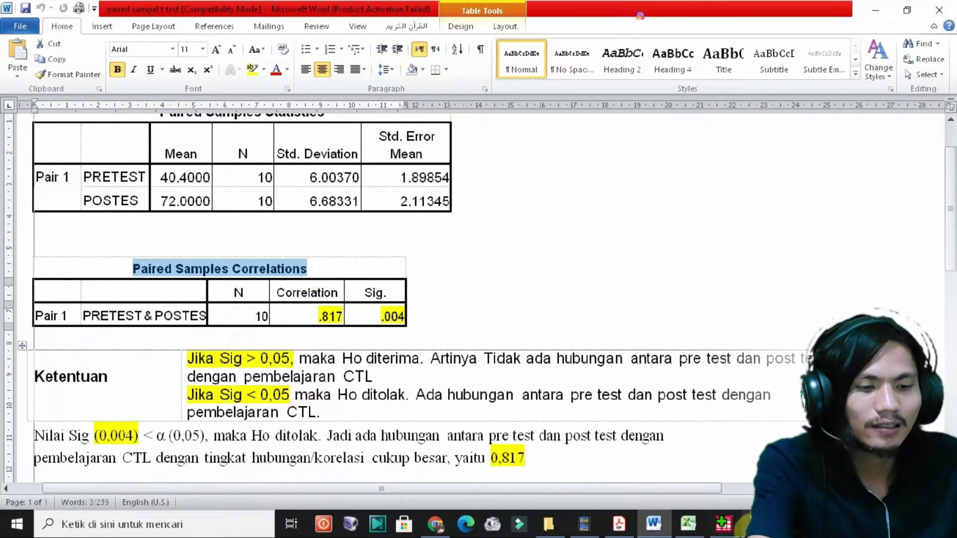
pyautogui.click(723, 518)
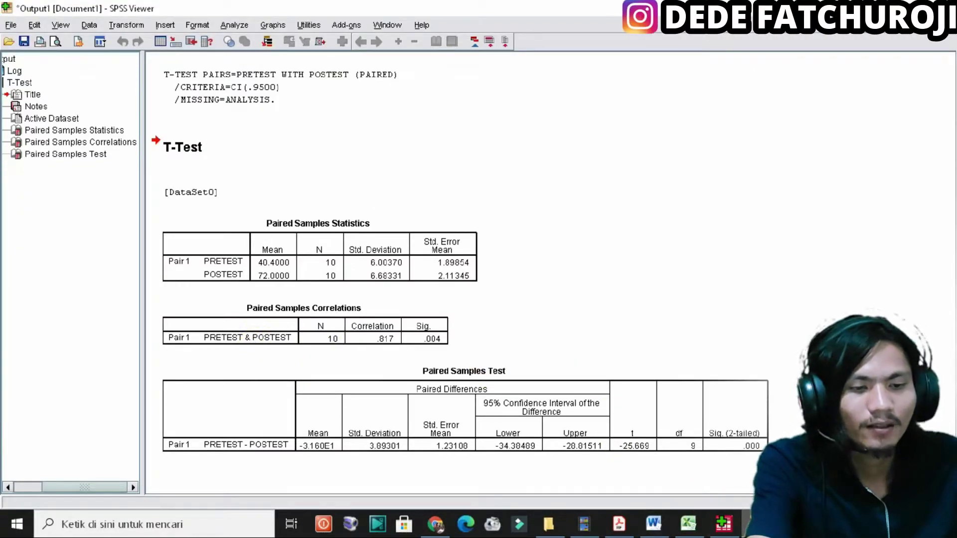
pyautogui.click(722, 525)
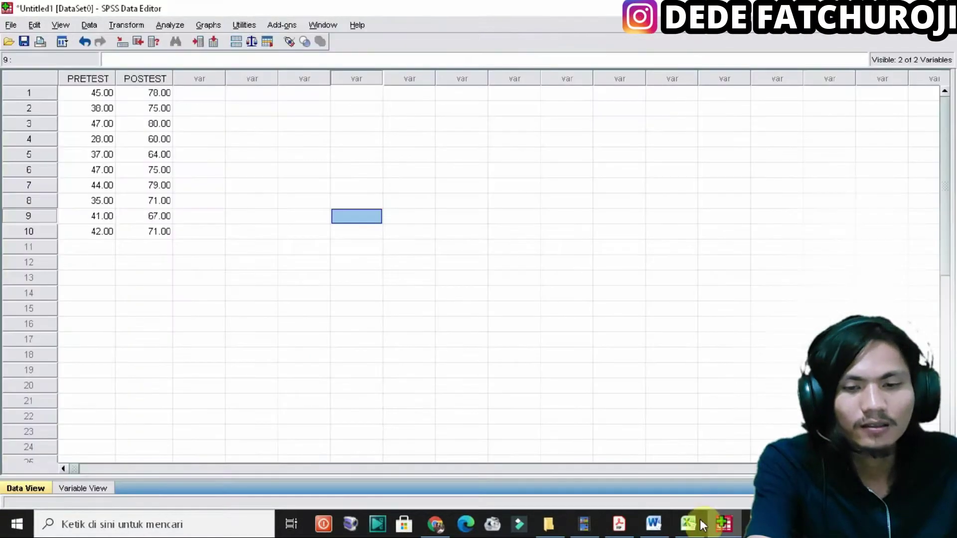
pyautogui.click(653, 523)
# - Review the Ho decision rules below the correlations table and the conclusion comparing the Sig value with α (0,05)
pyautogui.click(312, 357)
pyautogui.scroll(-2, 224, 309)
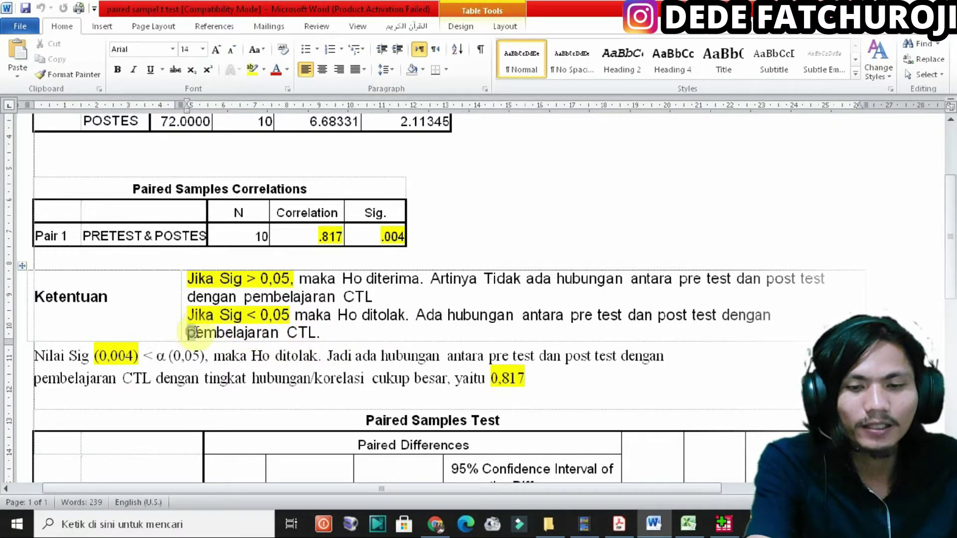
pyautogui.moveTo(188, 332); pyautogui.dragTo(316, 332)
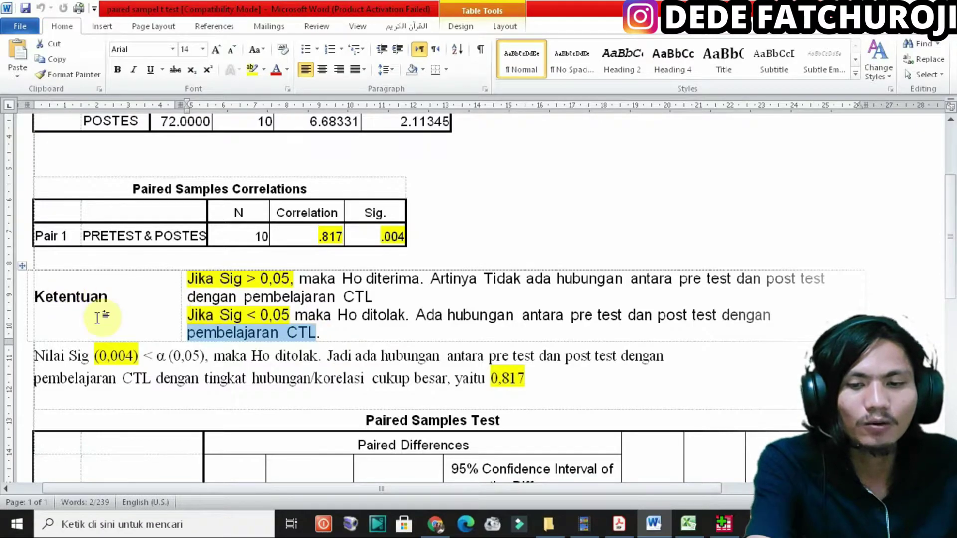
pyautogui.click(273, 296)
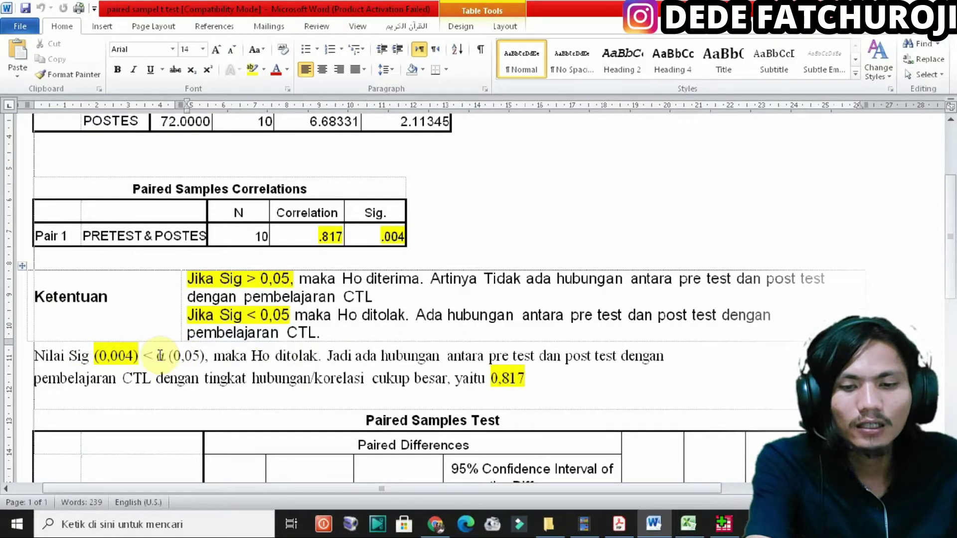
pyautogui.moveTo(156, 355); pyautogui.dragTo(165, 355)
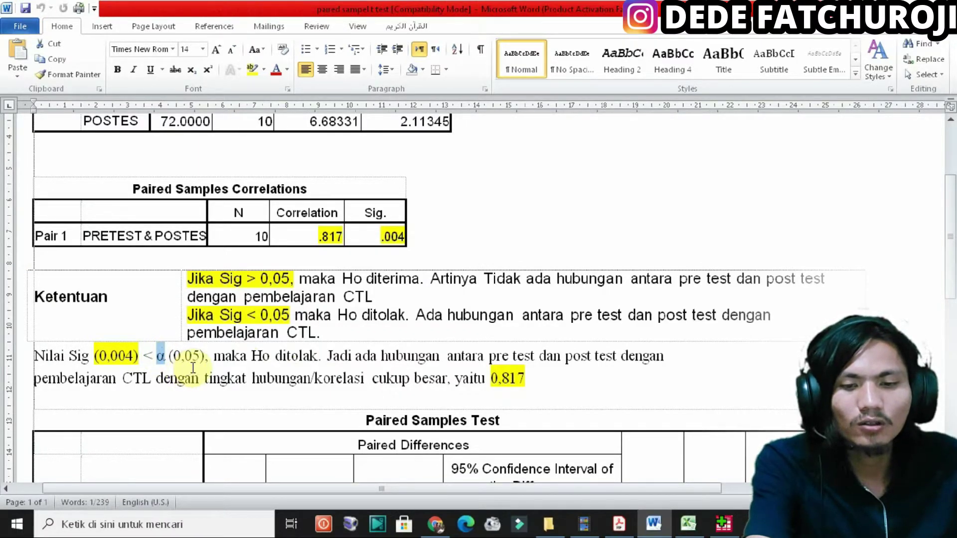
pyautogui.click(161, 368)
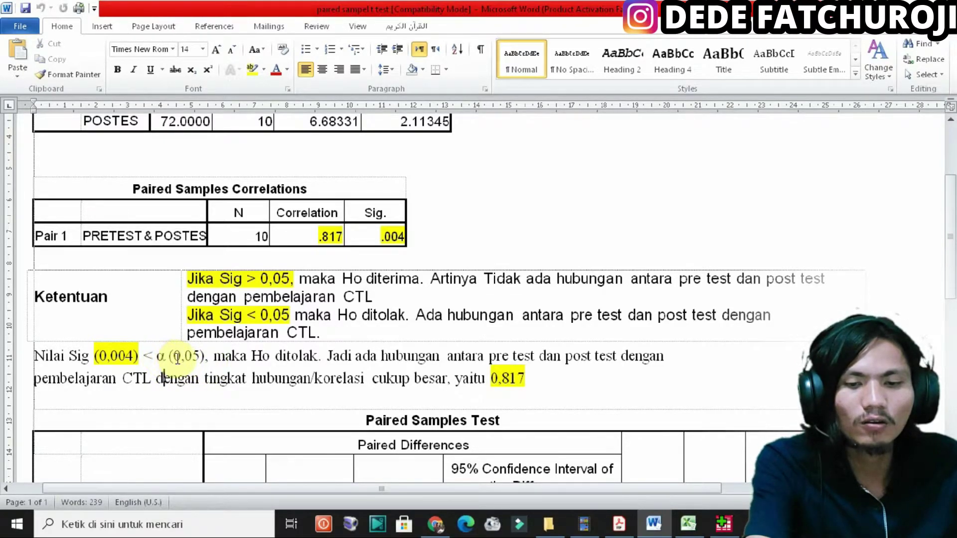
pyautogui.moveTo(173, 357); pyautogui.dragTo(199, 355)
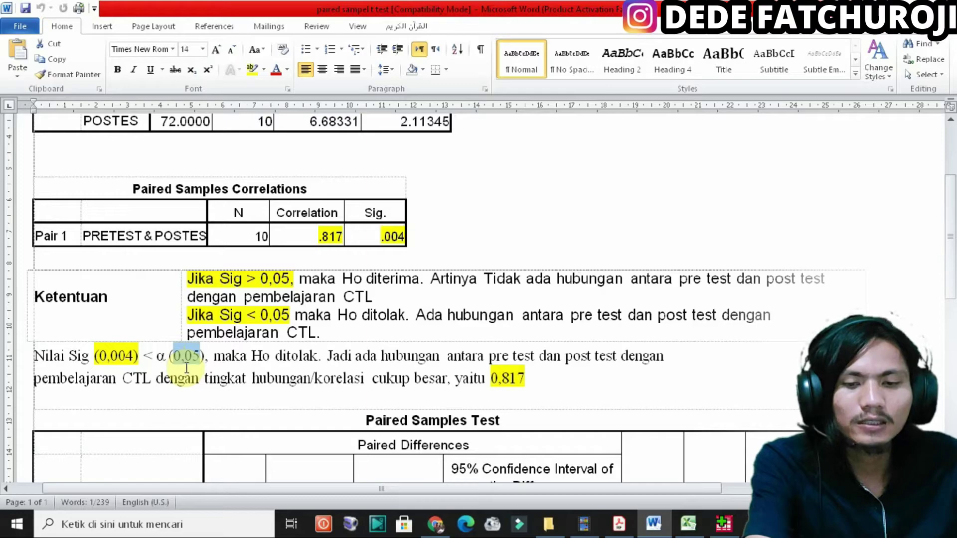
pyautogui.click(204, 362)
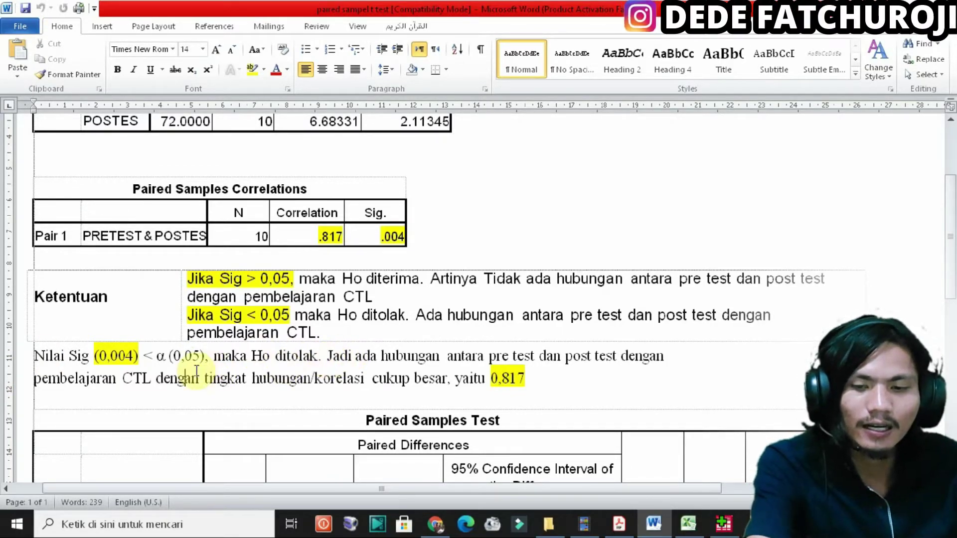
pyautogui.click(184, 379)
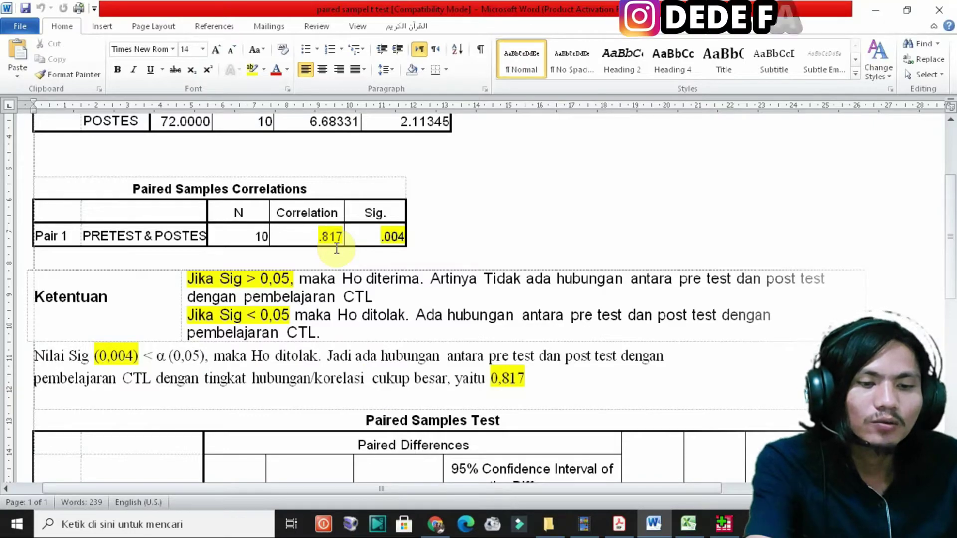
# - Examine the correlation coefficient in the Paired Samples Correlations table and the statement about its strength in the conclusion sentence
pyautogui.moveTo(310, 238); pyautogui.dragTo(345, 237)
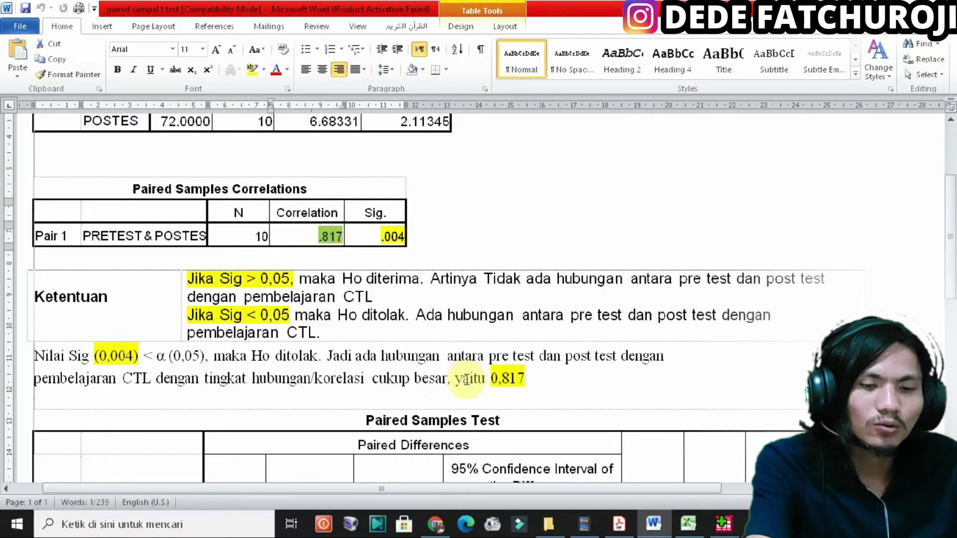
pyautogui.click(394, 380)
pyautogui.click(364, 379)
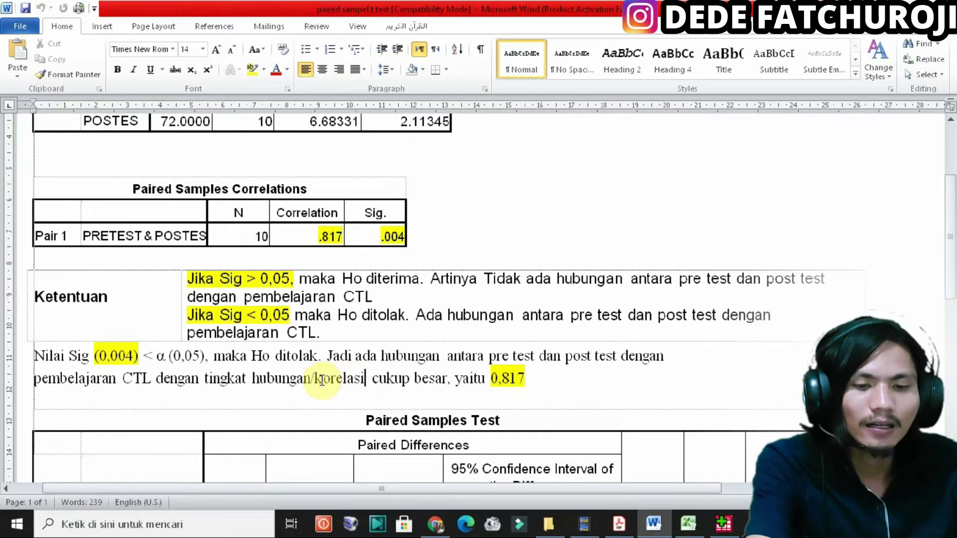
pyautogui.moveTo(318, 380); pyautogui.dragTo(515, 385)
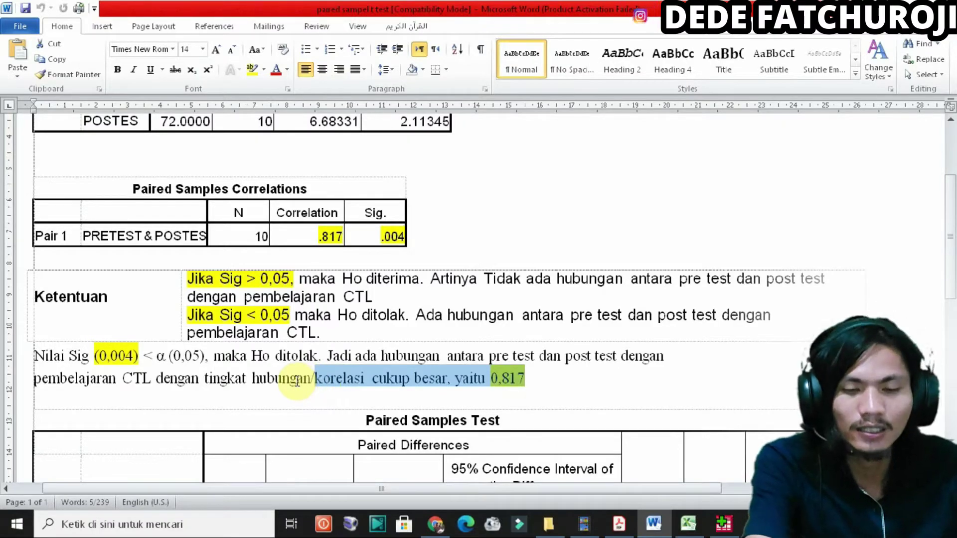
pyautogui.moveTo(348, 383); pyautogui.dragTo(254, 380)
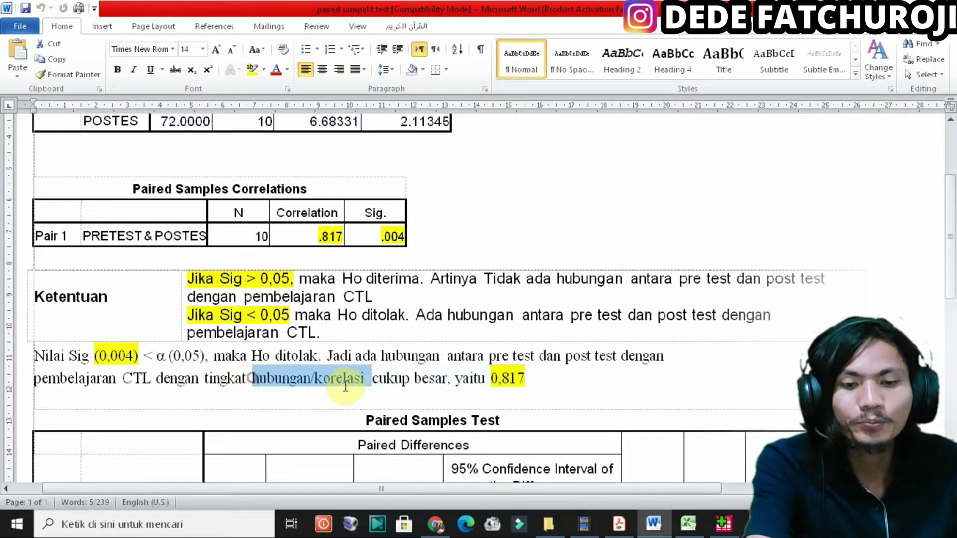
# - Examine the PRETEST - POSTES row of the Paired Samples Test table, from the paired differences through to the Sig. (2-tailed) value
pyautogui.scroll(-1, 249, 371)
pyautogui.scroll(2, 233, 344)
pyautogui.scroll(-2, 233, 344)
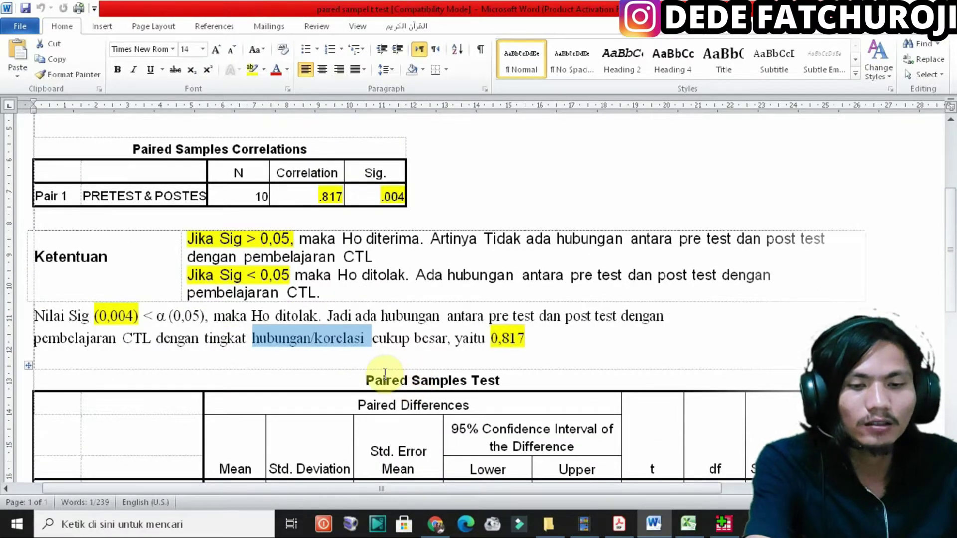
pyautogui.scroll(-1, 380, 372)
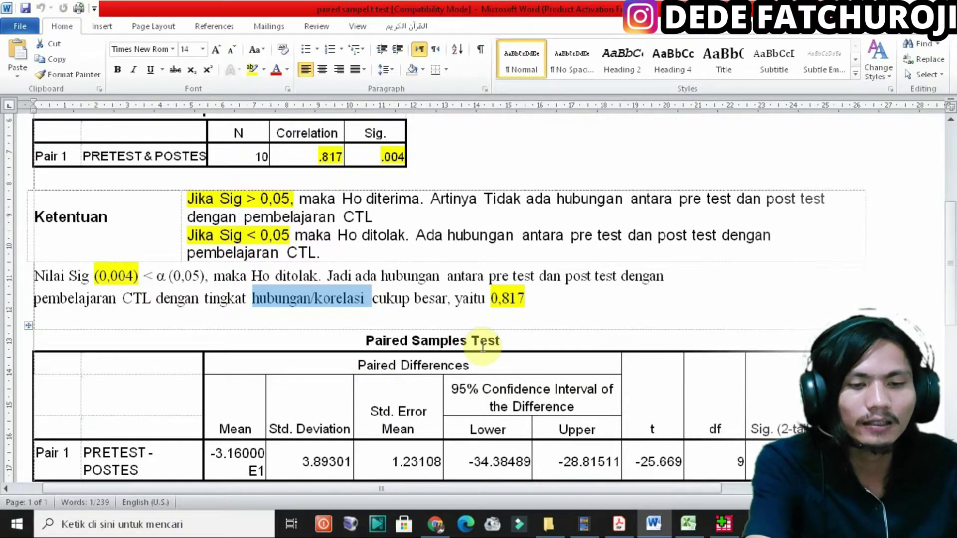
pyautogui.scroll(-2, 389, 264)
pyautogui.scroll(-1, 391, 319)
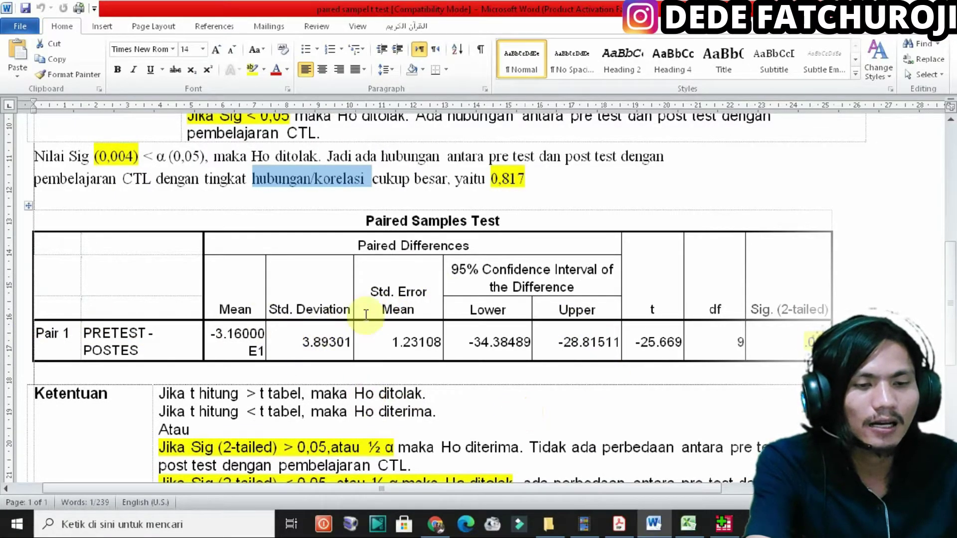
pyautogui.moveTo(84, 339); pyautogui.dragTo(580, 358)
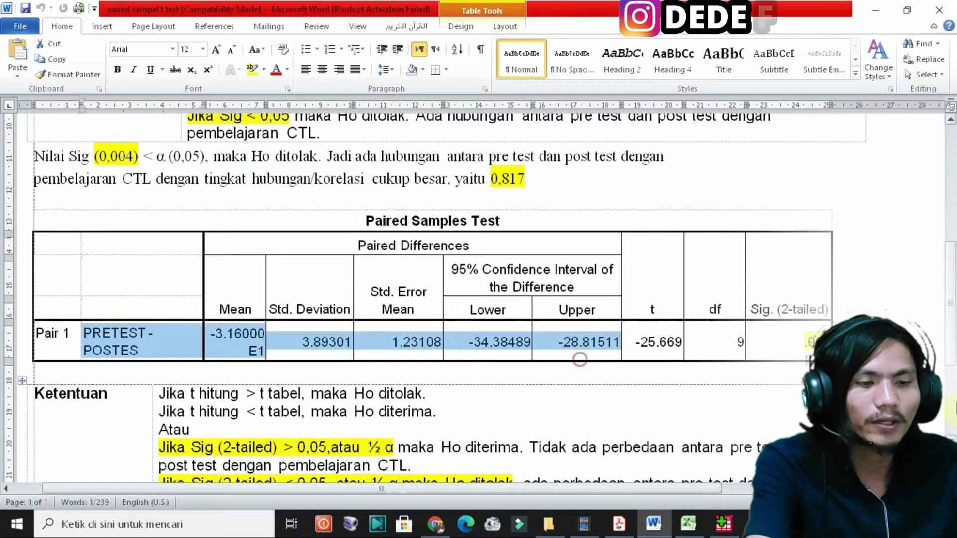
pyautogui.click(800, 343)
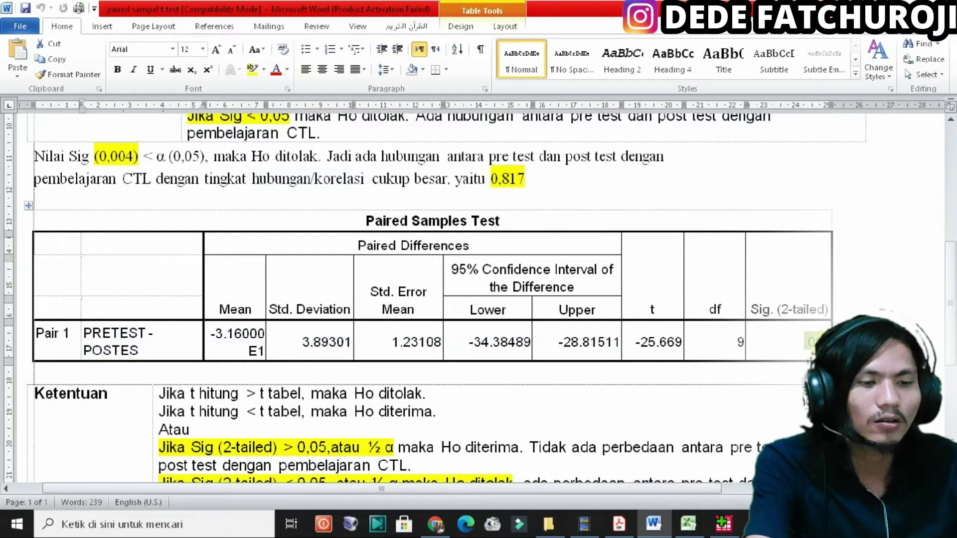
pyautogui.click(732, 313)
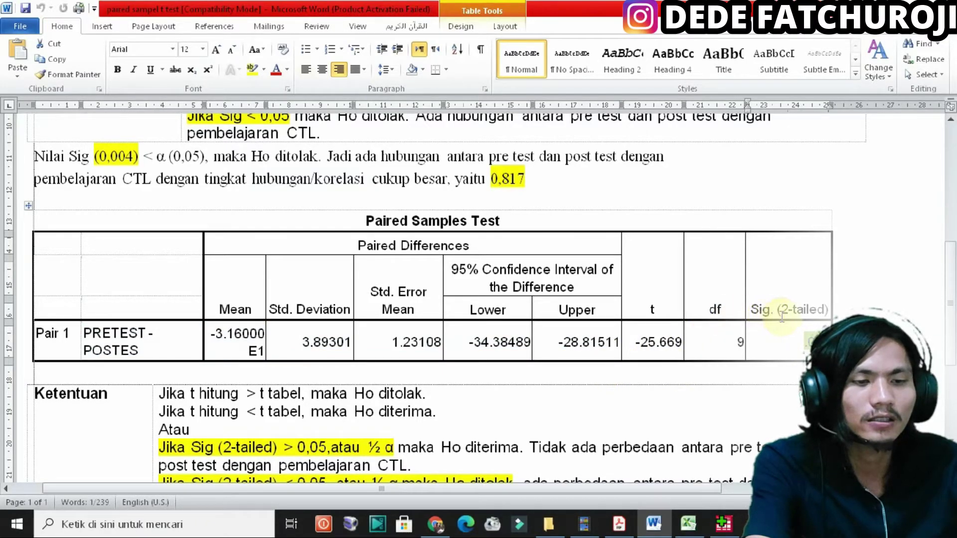
# - Review the Ketentuan rules below the Paired Samples Test table for comparing Sig. (2-tailed) with 0,05 or ½ α
pyautogui.scroll(-3, 782, 348)
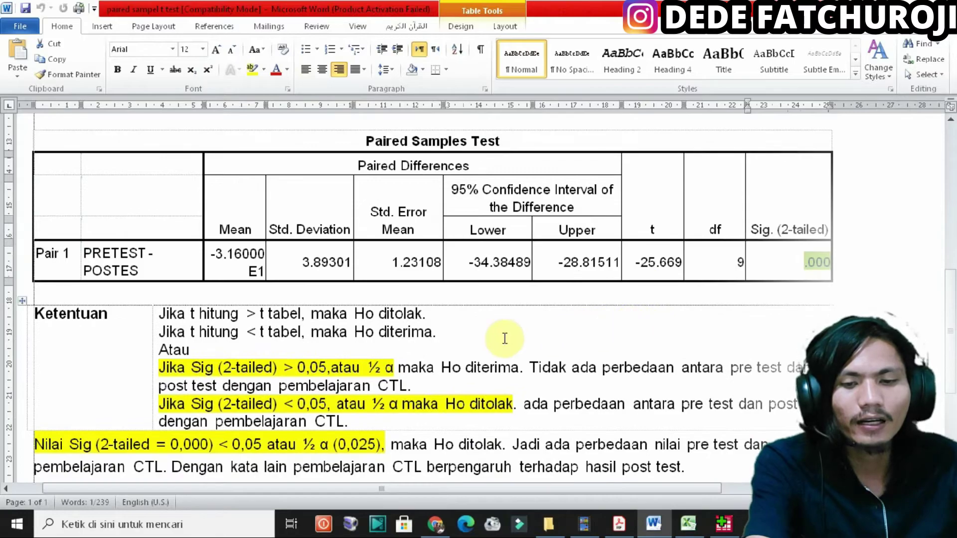
pyautogui.scroll(-1, 299, 343)
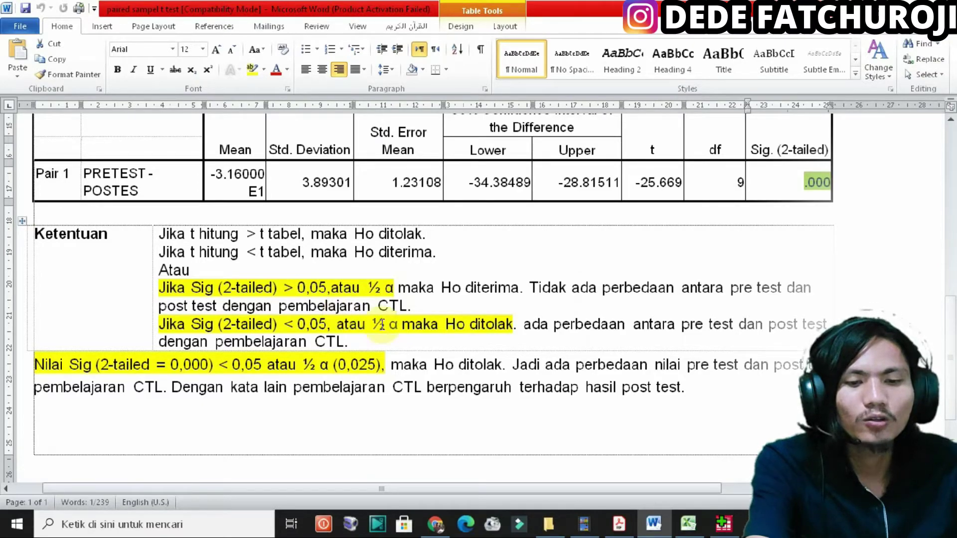
pyautogui.doubleClick(306, 289)
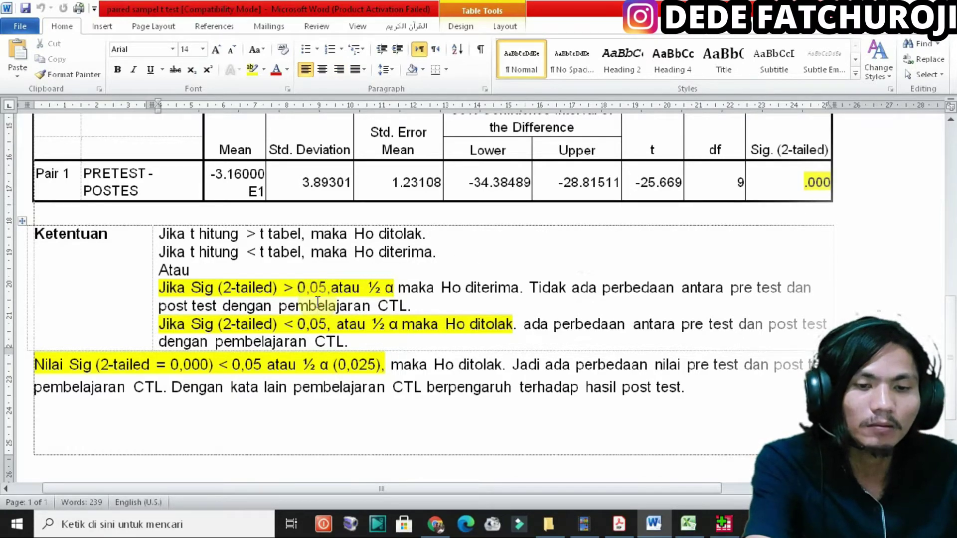
pyautogui.doubleClick(372, 288)
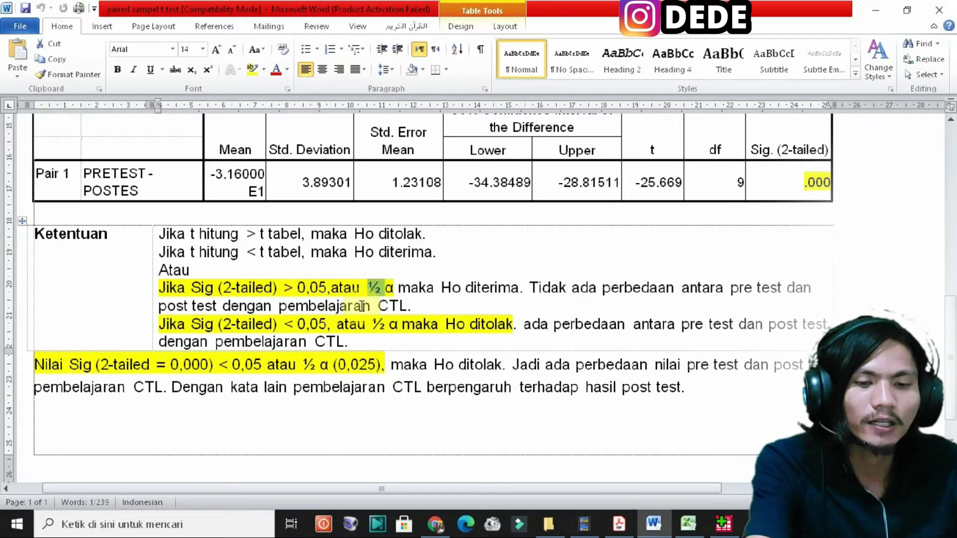
pyautogui.moveTo(360, 287); pyautogui.dragTo(387, 287)
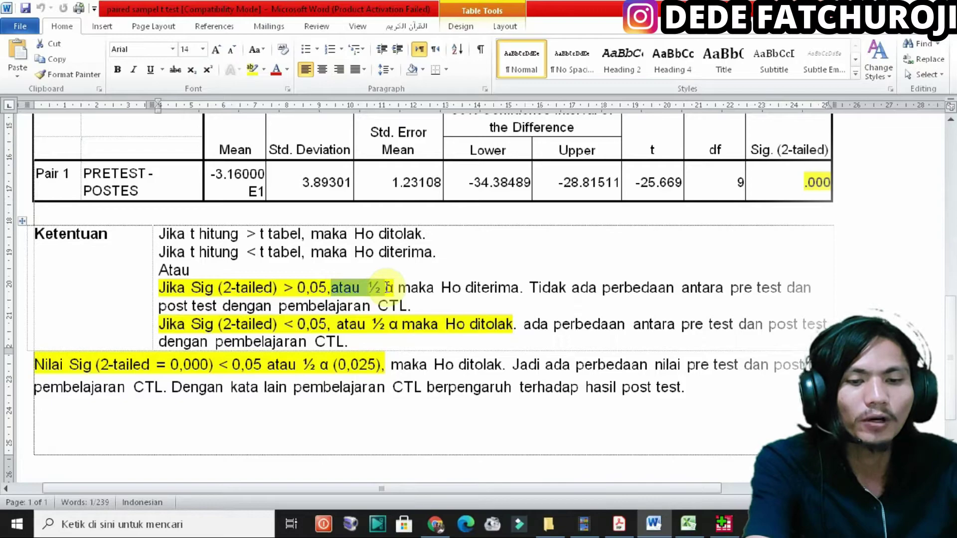
pyautogui.click(359, 324)
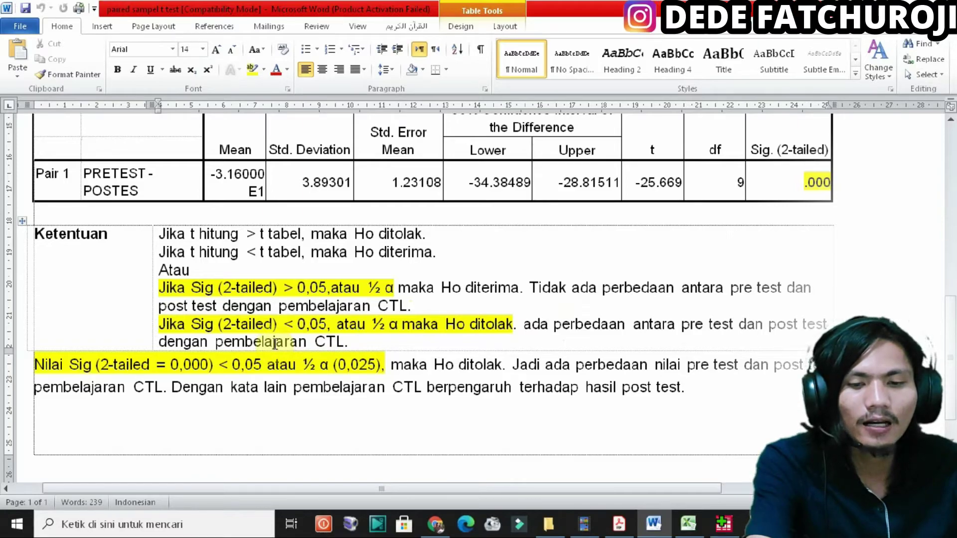
pyautogui.click(359, 324)
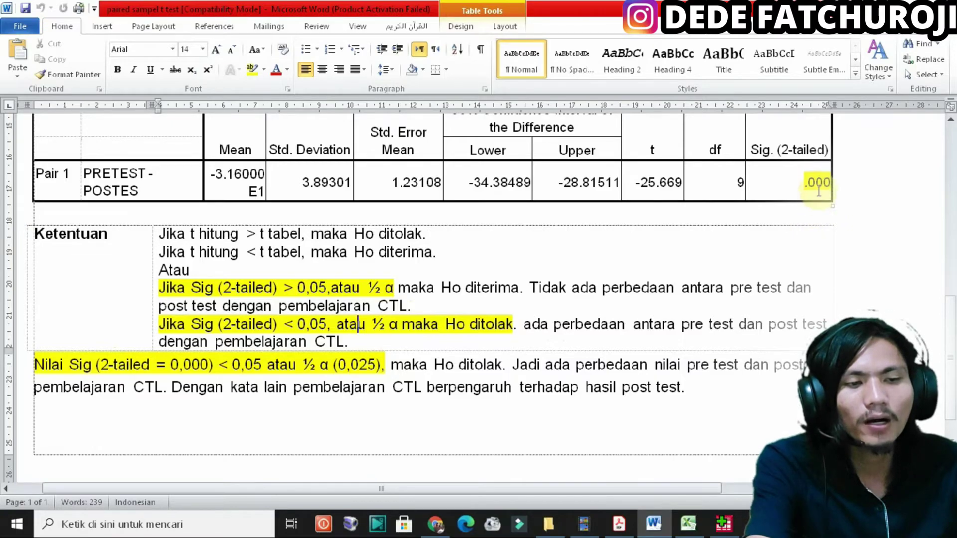
# - Compare the table's Sig. (2-tailed) value with the written conclusion and read its statement on the effect of CTL learning
pyautogui.moveTo(800, 182); pyautogui.dragTo(834, 182)
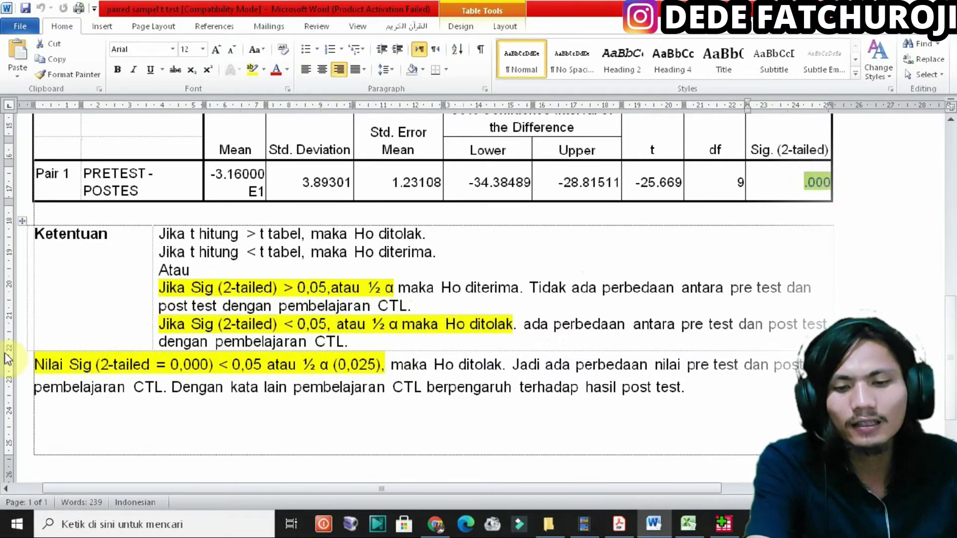
pyautogui.moveTo(172, 365); pyautogui.dragTo(208, 365)
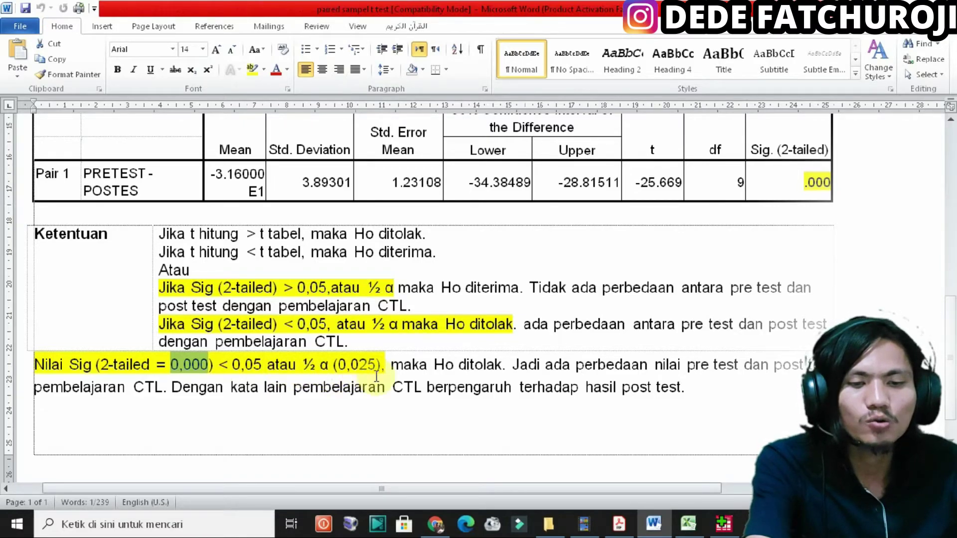
pyautogui.moveTo(269, 366); pyautogui.dragTo(392, 366)
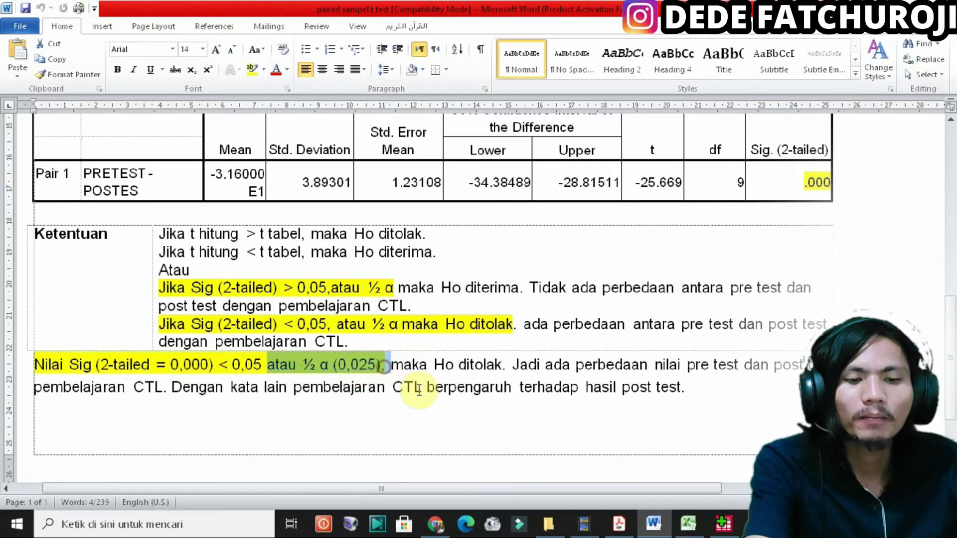
pyautogui.click(421, 389)
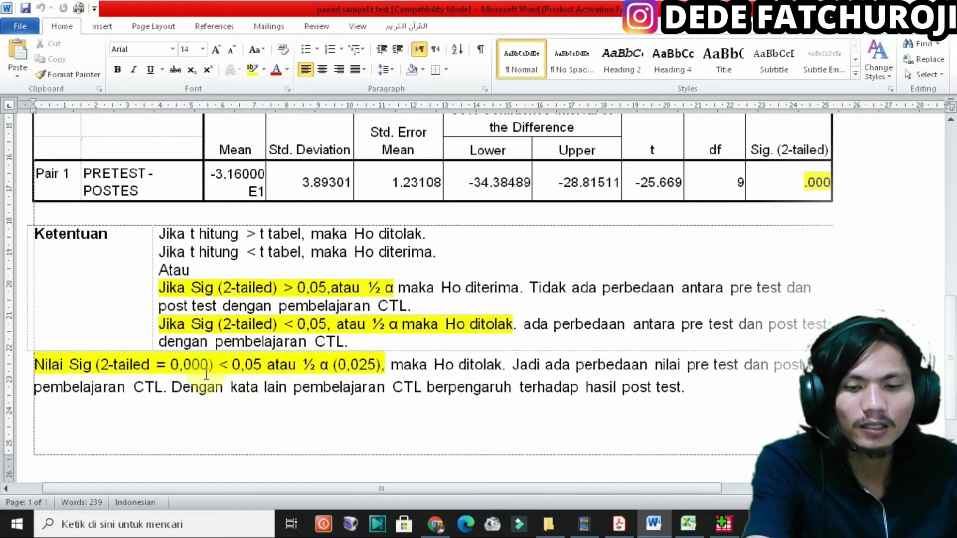
pyautogui.moveTo(172, 388); pyautogui.dragTo(536, 402)
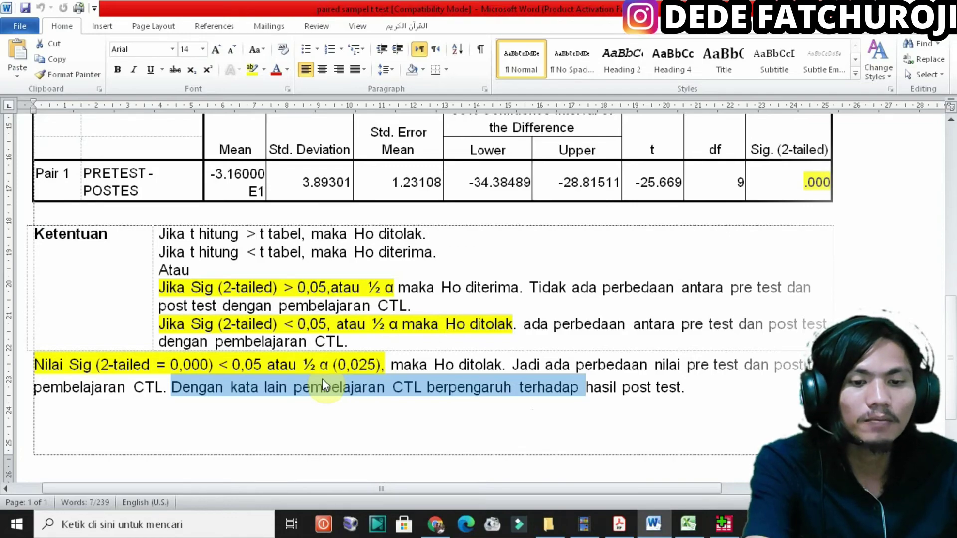
pyautogui.click(323, 384)
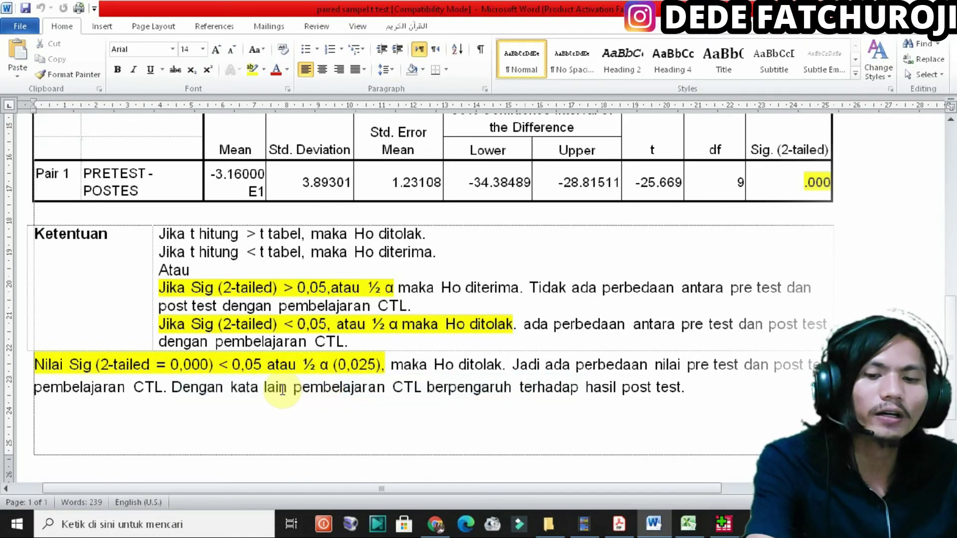
# - Read the closing sentence on CTL learning and the post test, and review the output tables back to Paired Samples Statistics
pyautogui.moveTo(266, 388); pyautogui.dragTo(424, 389)
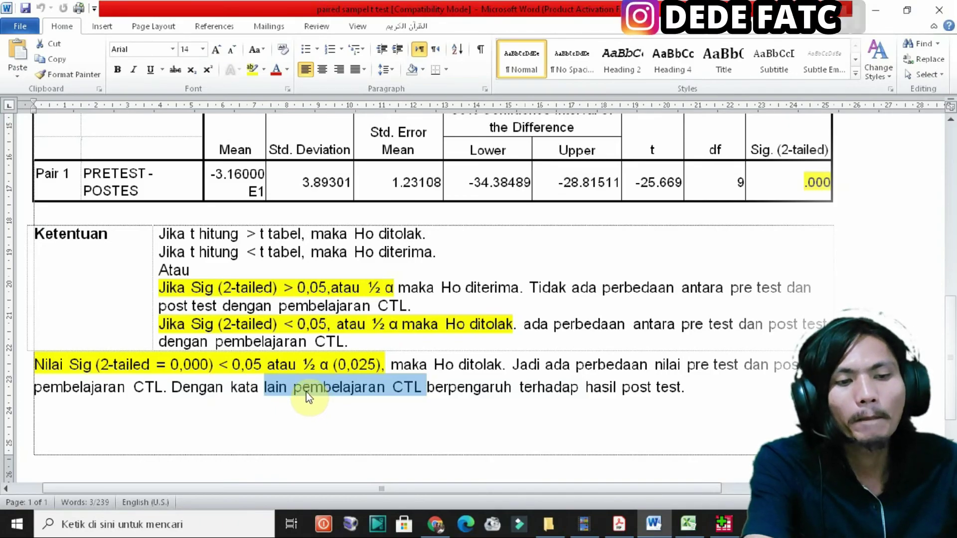
pyautogui.click(306, 393)
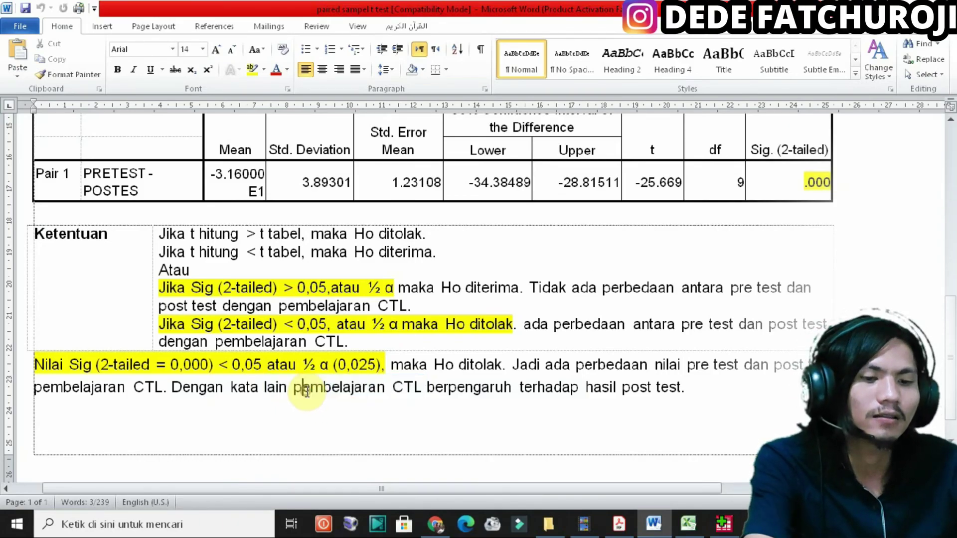
pyautogui.scroll(2, 339, 374)
pyautogui.scroll(-2, 345, 370)
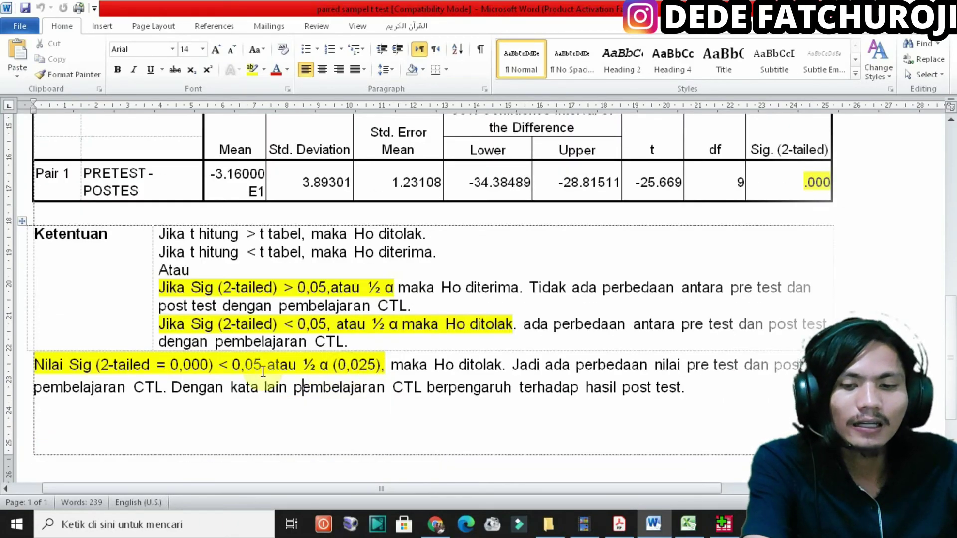
pyautogui.scroll(3, 247, 374)
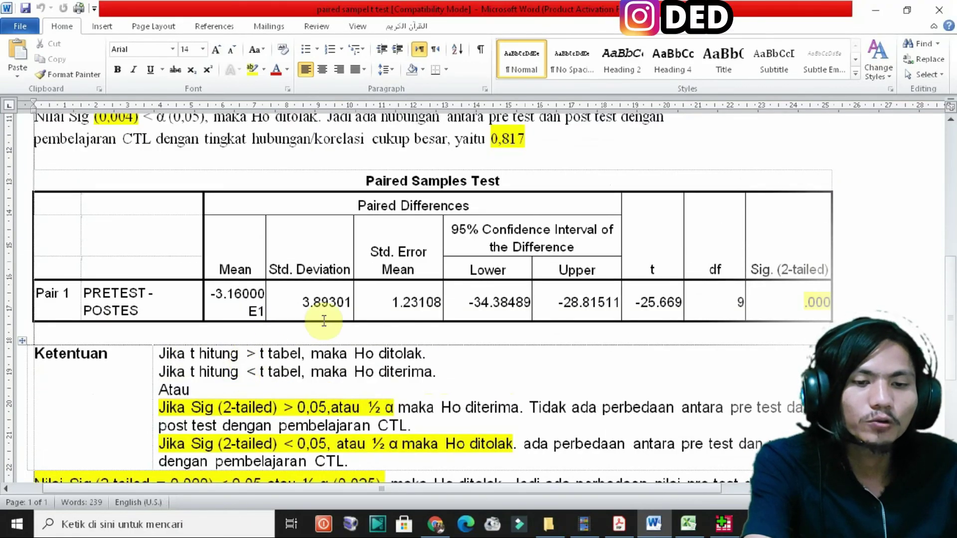
pyautogui.scroll(6, 393, 300)
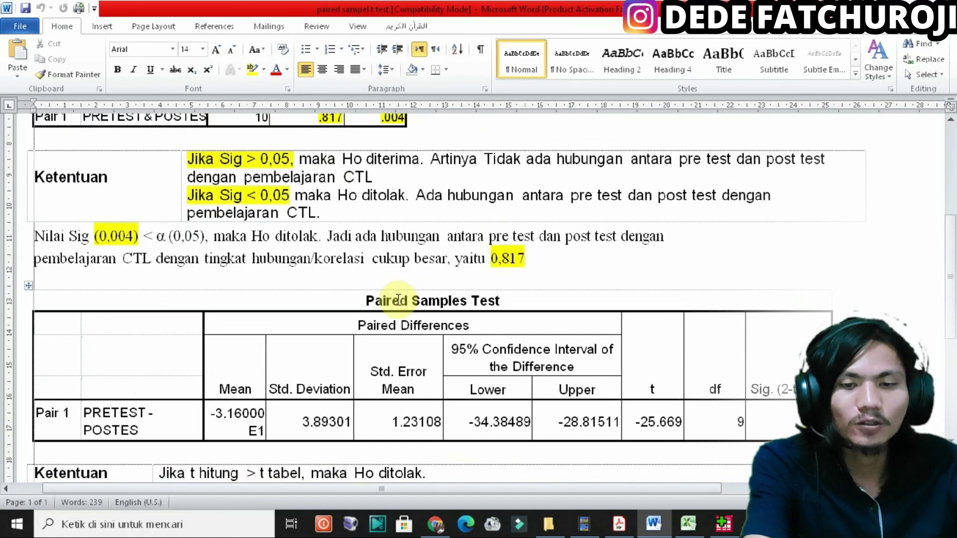
pyautogui.scroll(4, 395, 303)
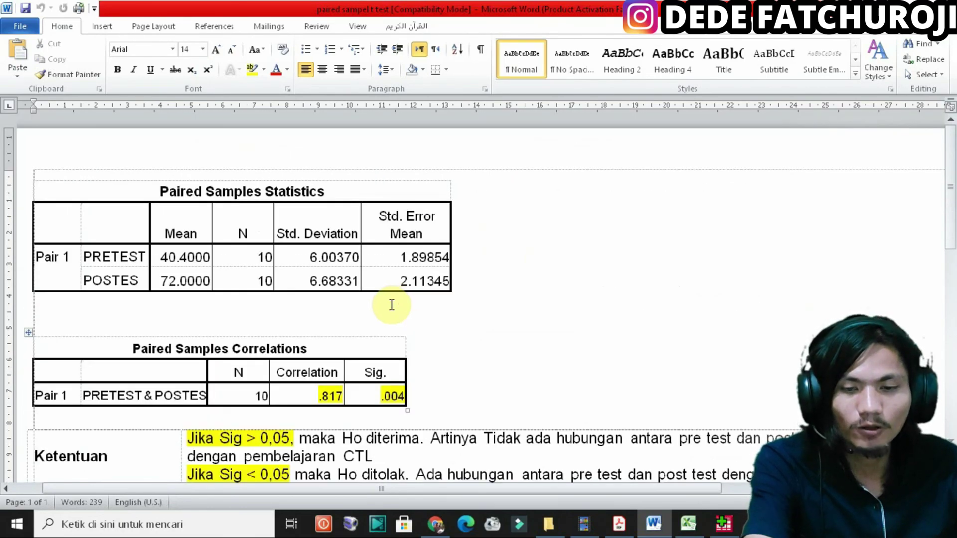